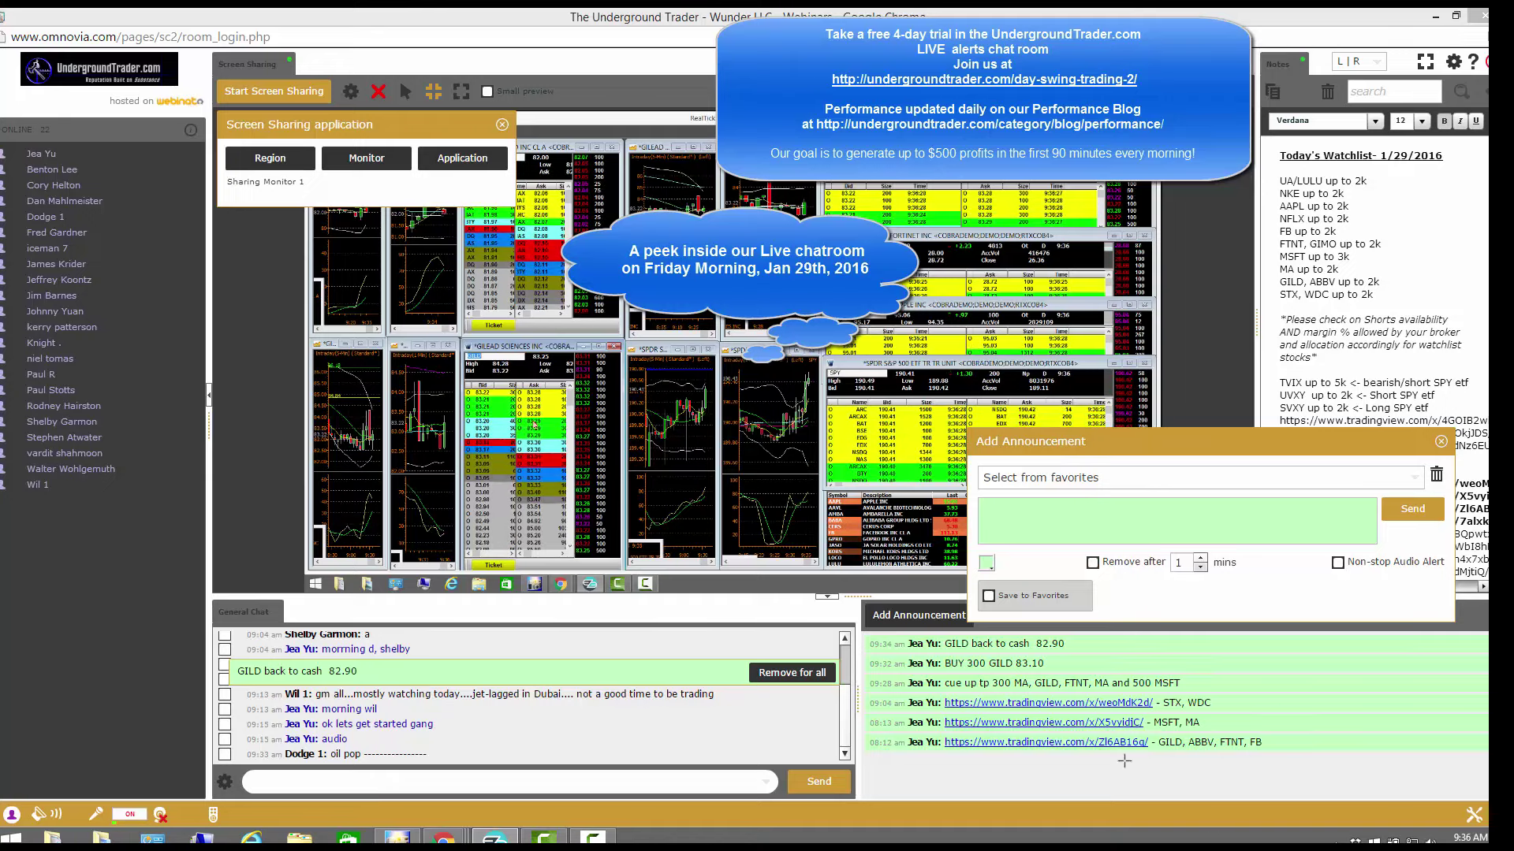
Step: Post the announcement 'BUY 300 GILD 83.32'
{"action": "left_click", "coordinate": [1060, 527]}
{"action": "type", "text": "BUY "}
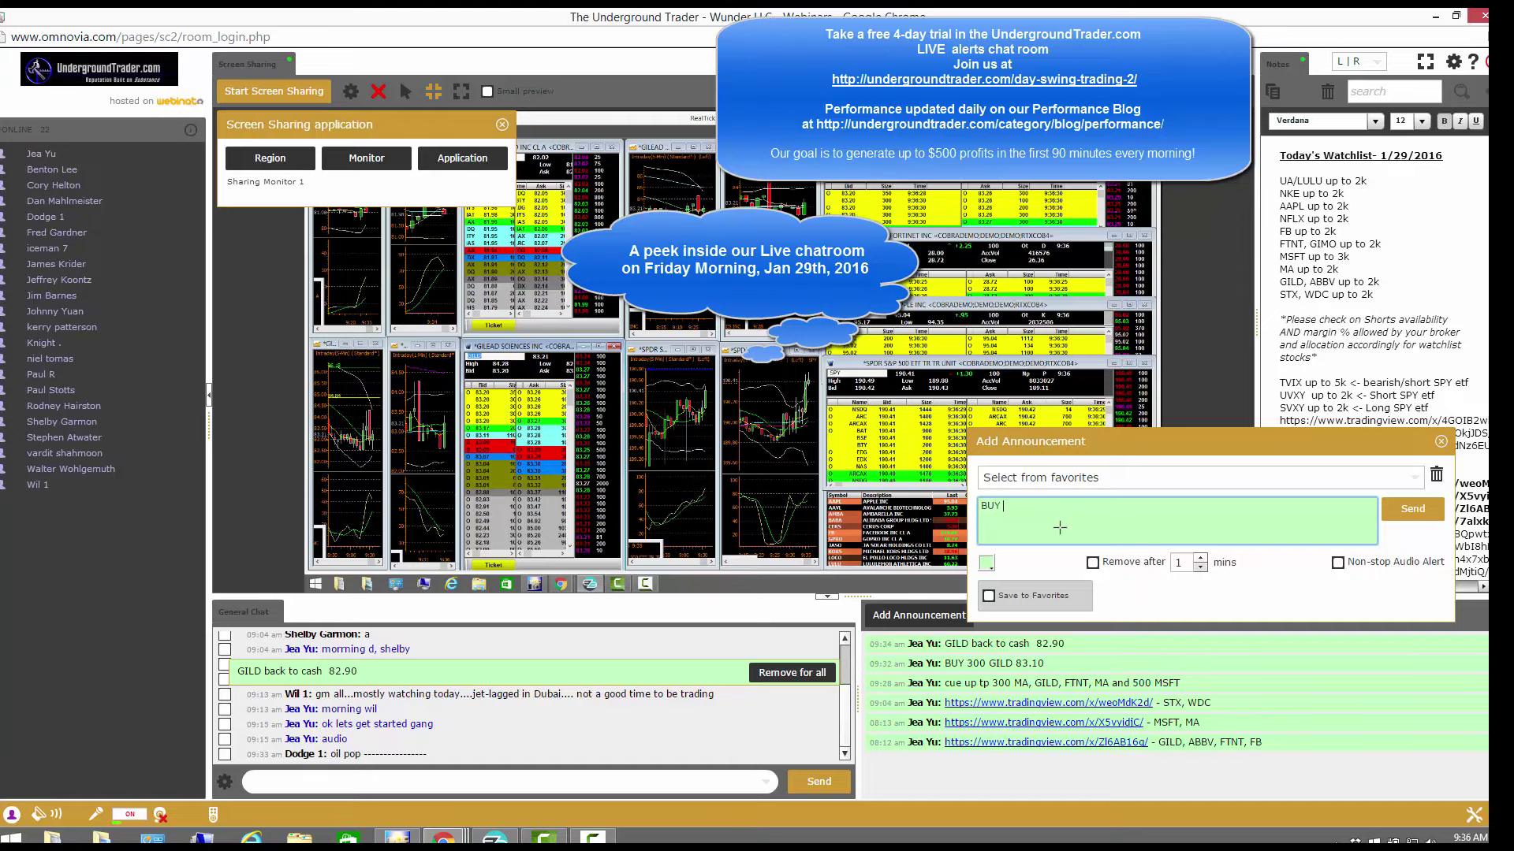
{"action": "type", "text": "300 GILD"}
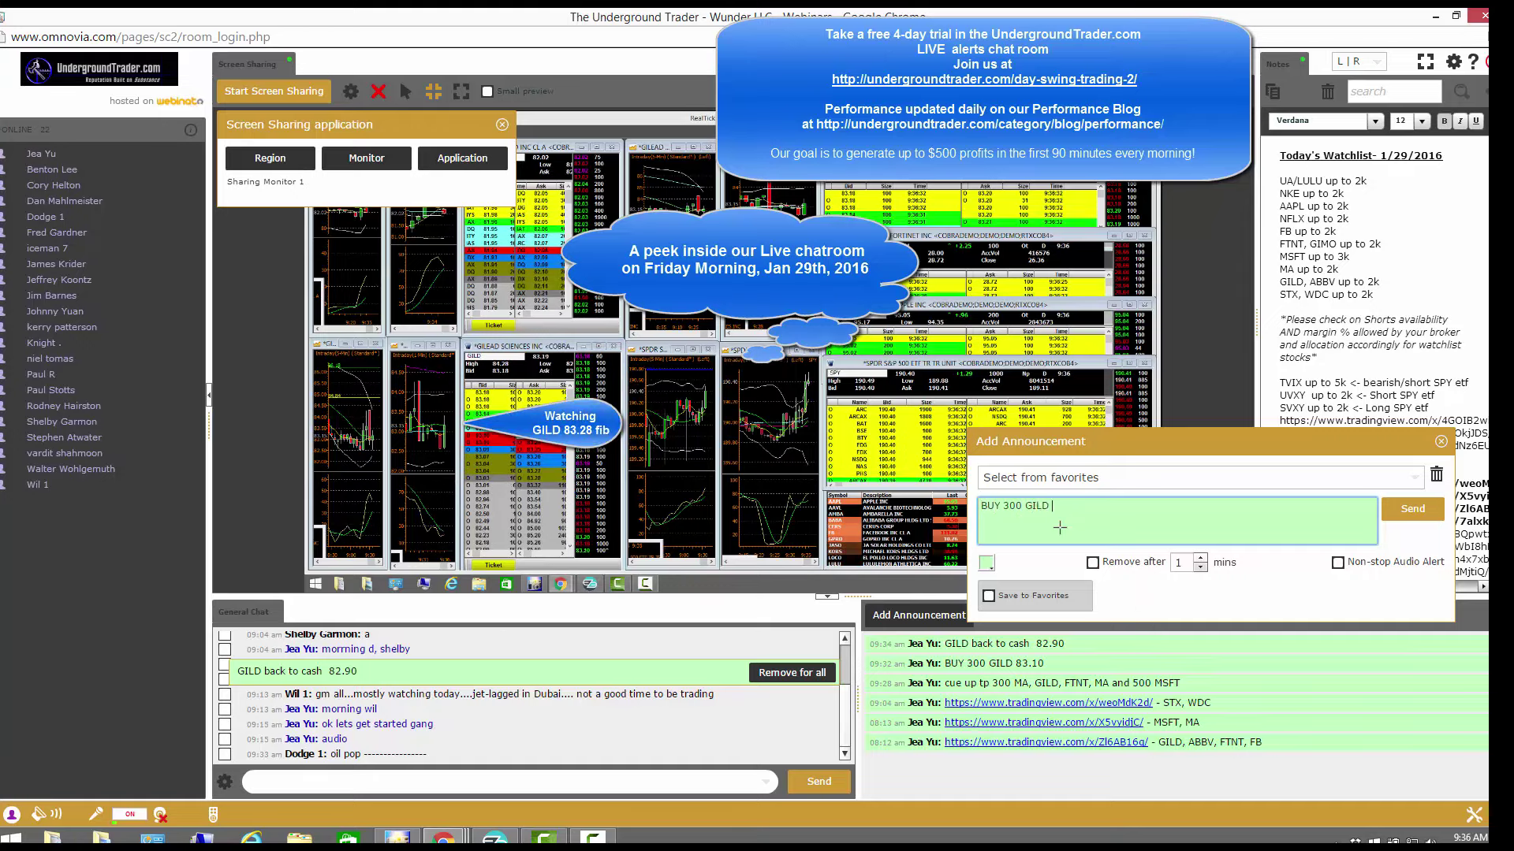
{"action": "type", "text": " 83"}
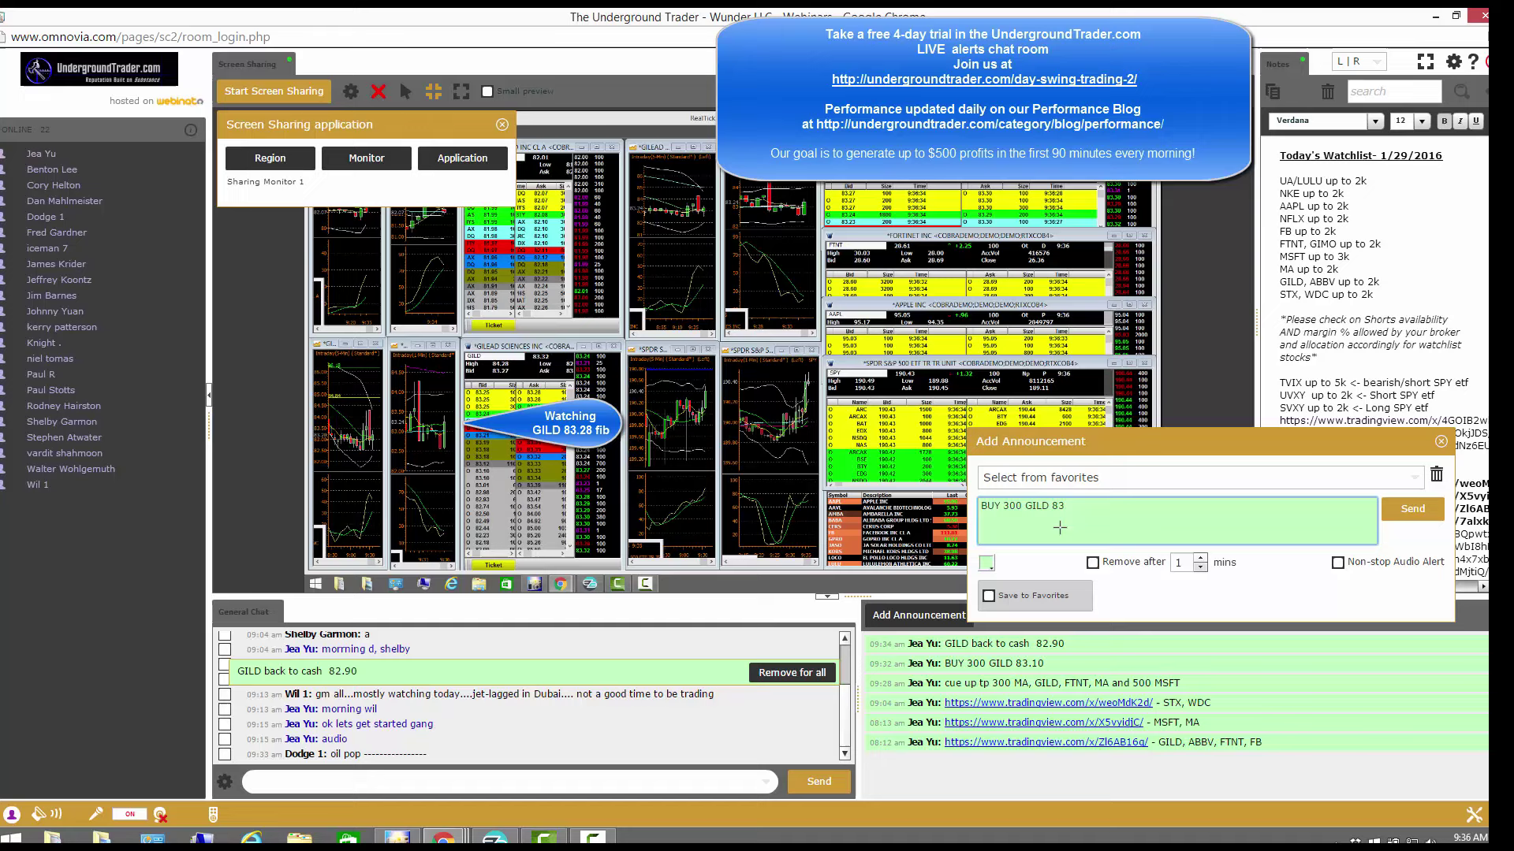
{"action": "type", "text": "3"}
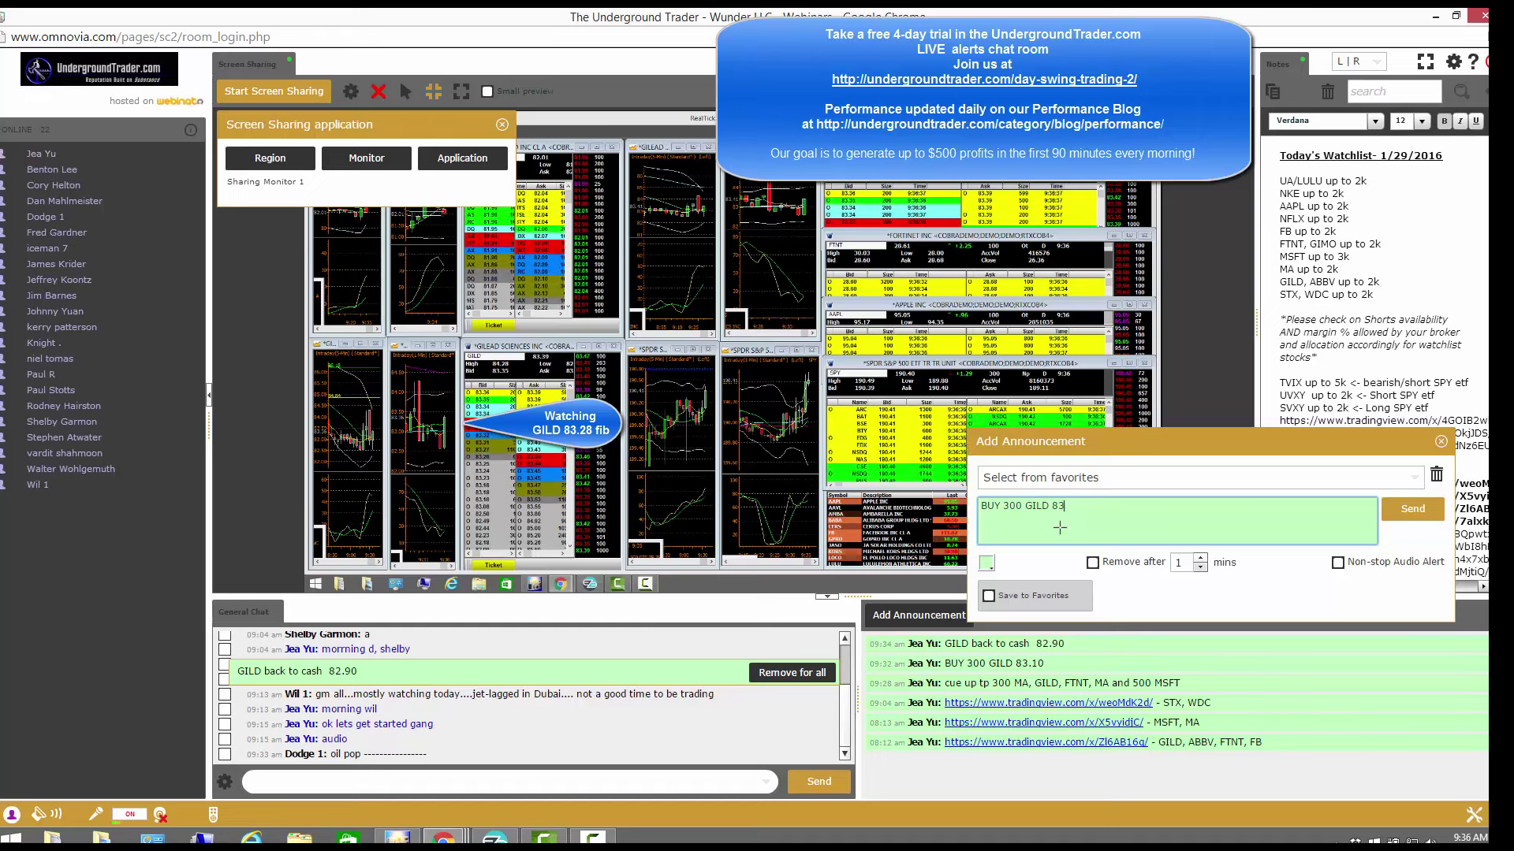
{"action": "type", "text": "."}
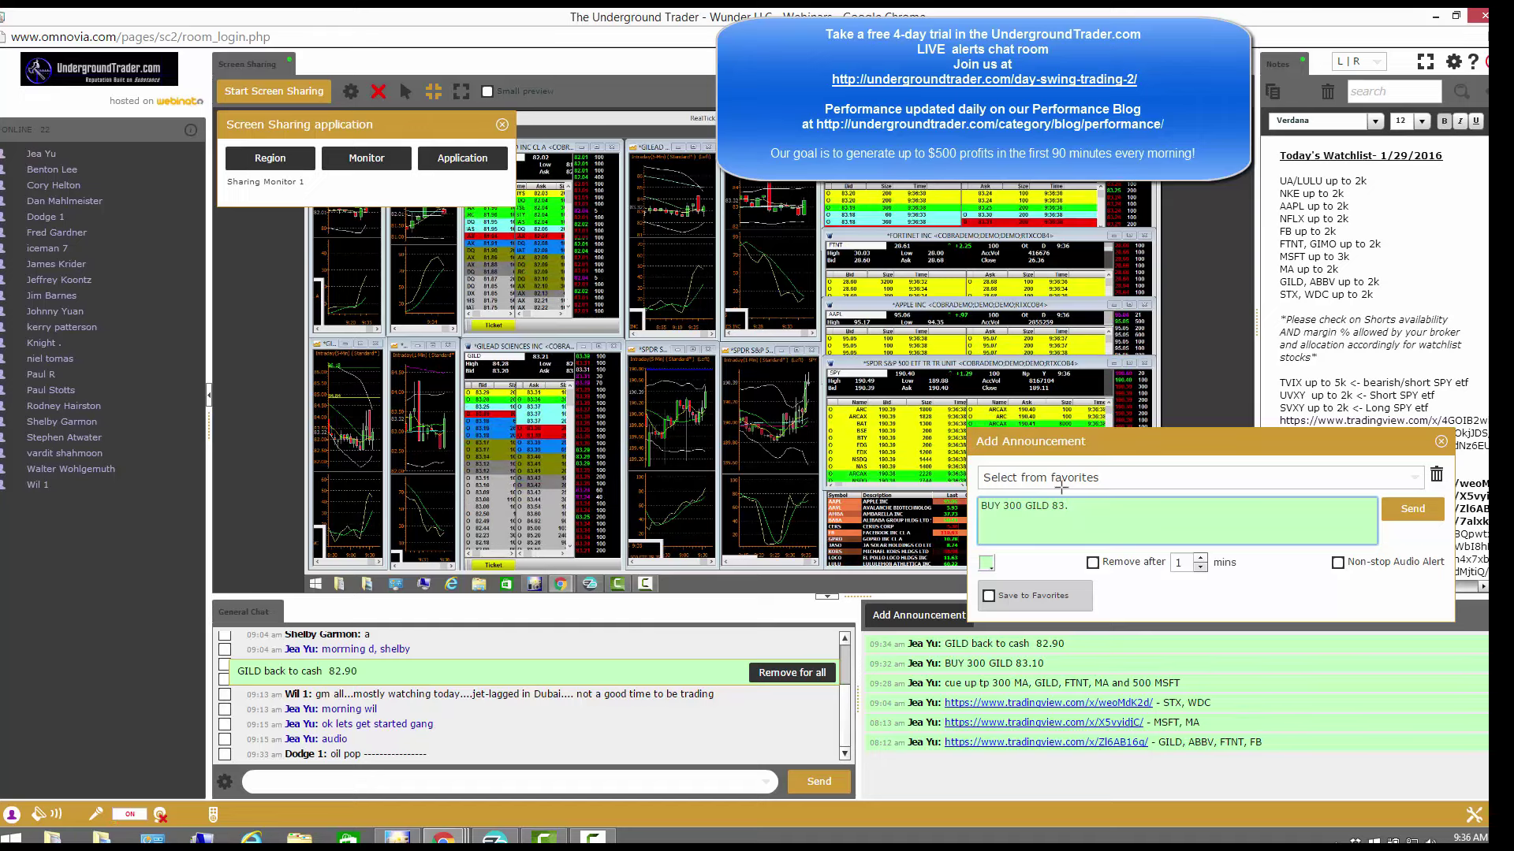
{"action": "type", "text": "32"}
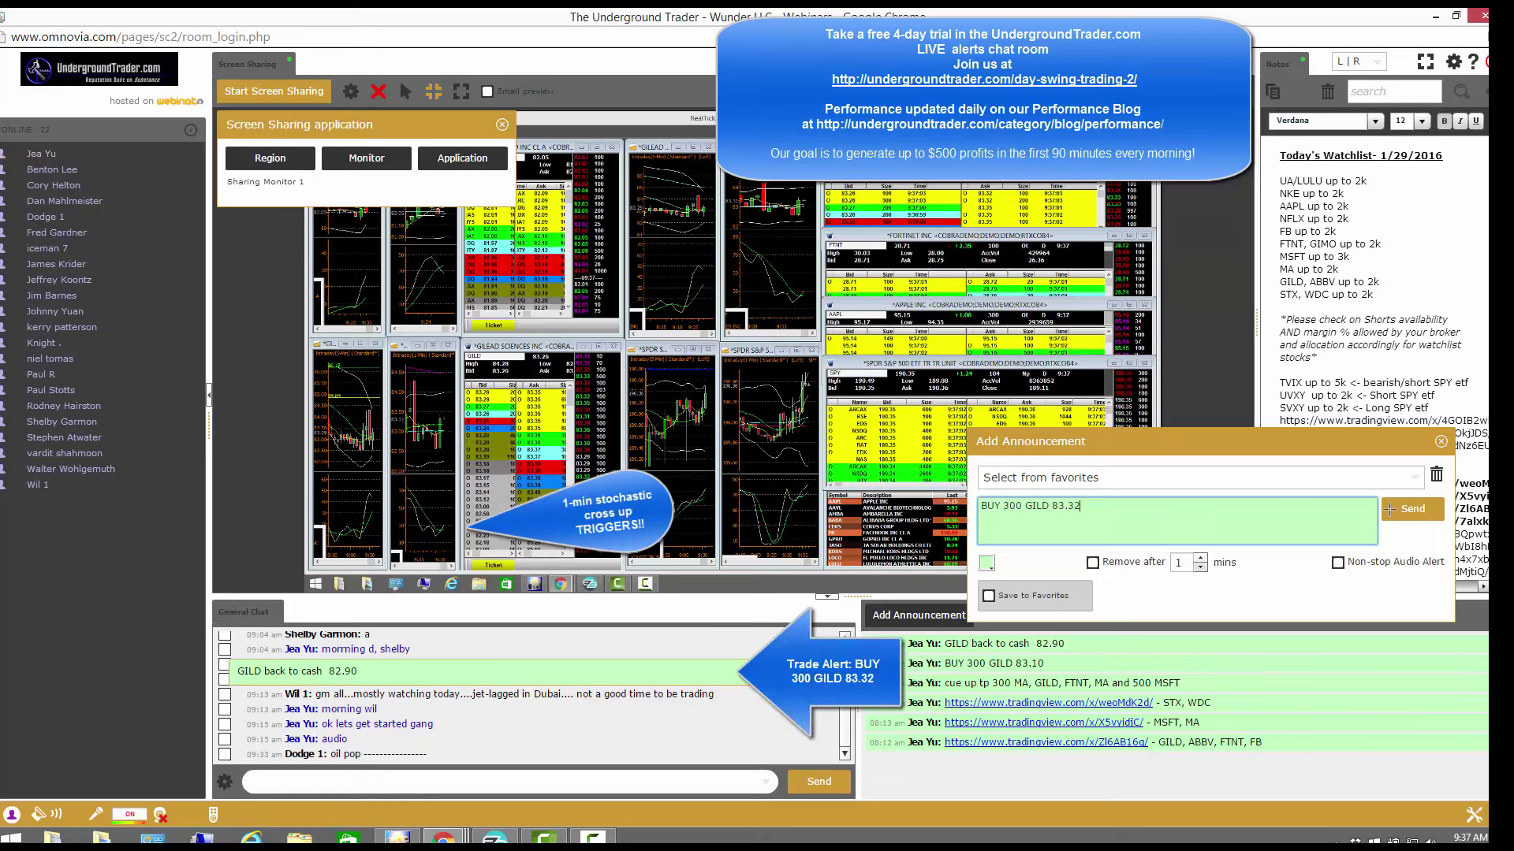
{"action": "left_click", "coordinate": [1412, 509]}
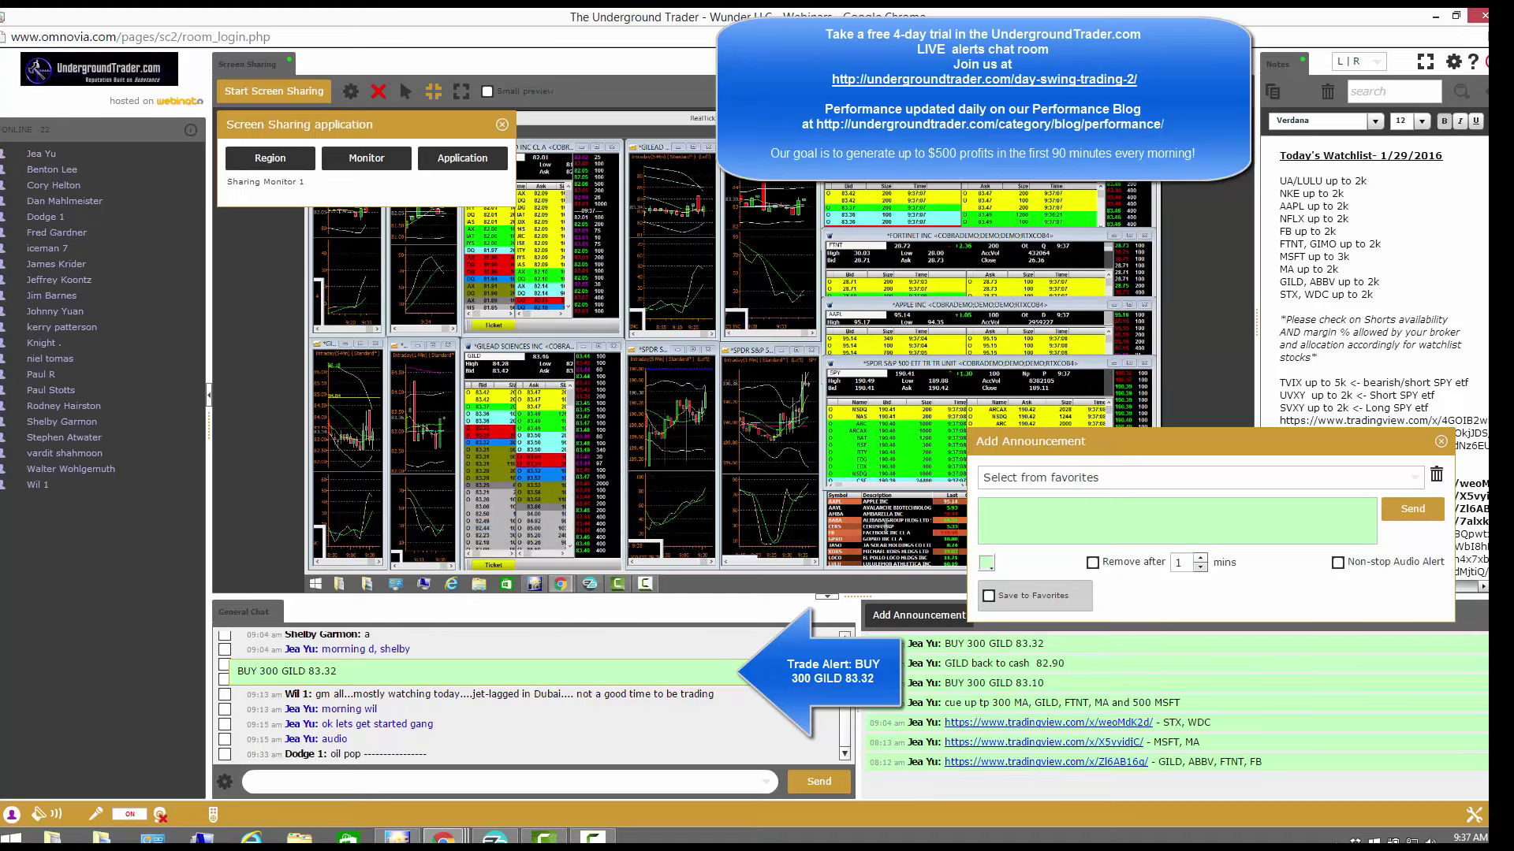
Step: Post the announcement 'add 500 GILD 83.50'
{"action": "left_click", "coordinate": [1000, 515]}
{"action": "type", "text": "dd 500 GIL"}
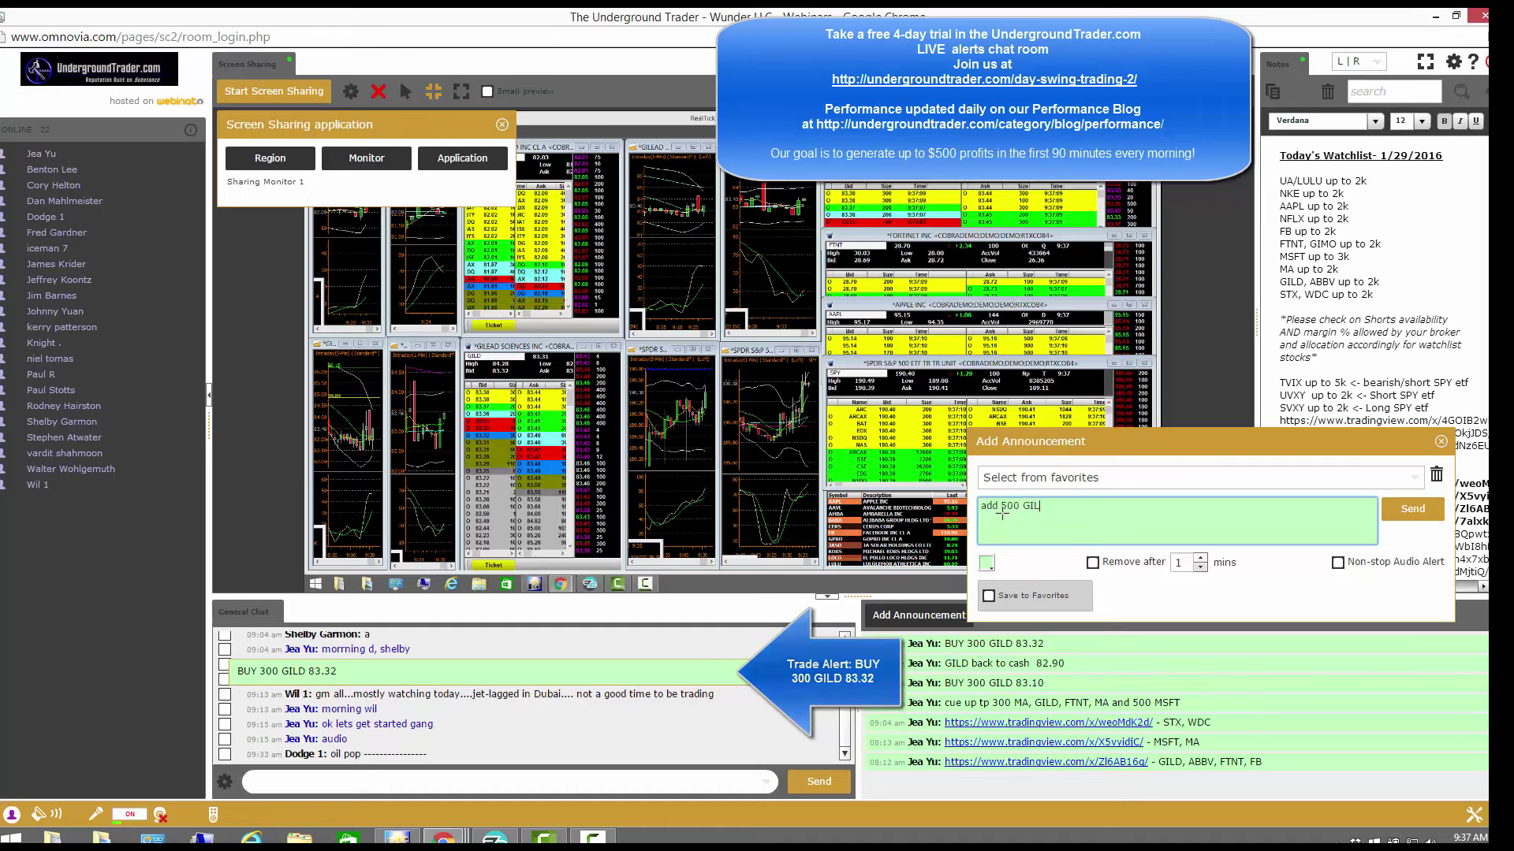
{"action": "type", "text": "D 83.50"}
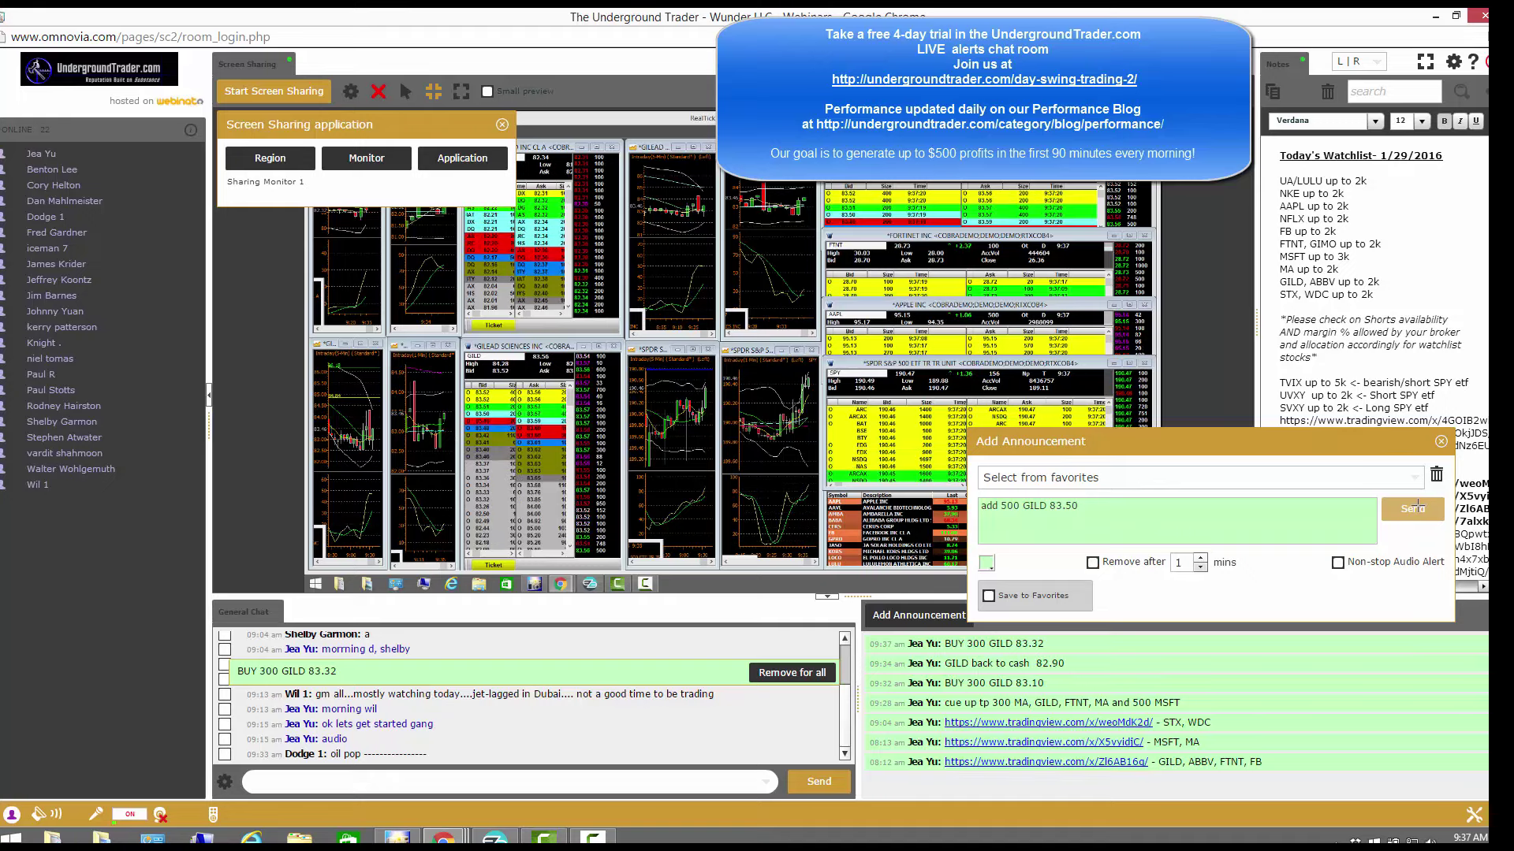
{"action": "left_click", "coordinate": [1410, 507]}
{"action": "type", "text": "GILD trim 68"}
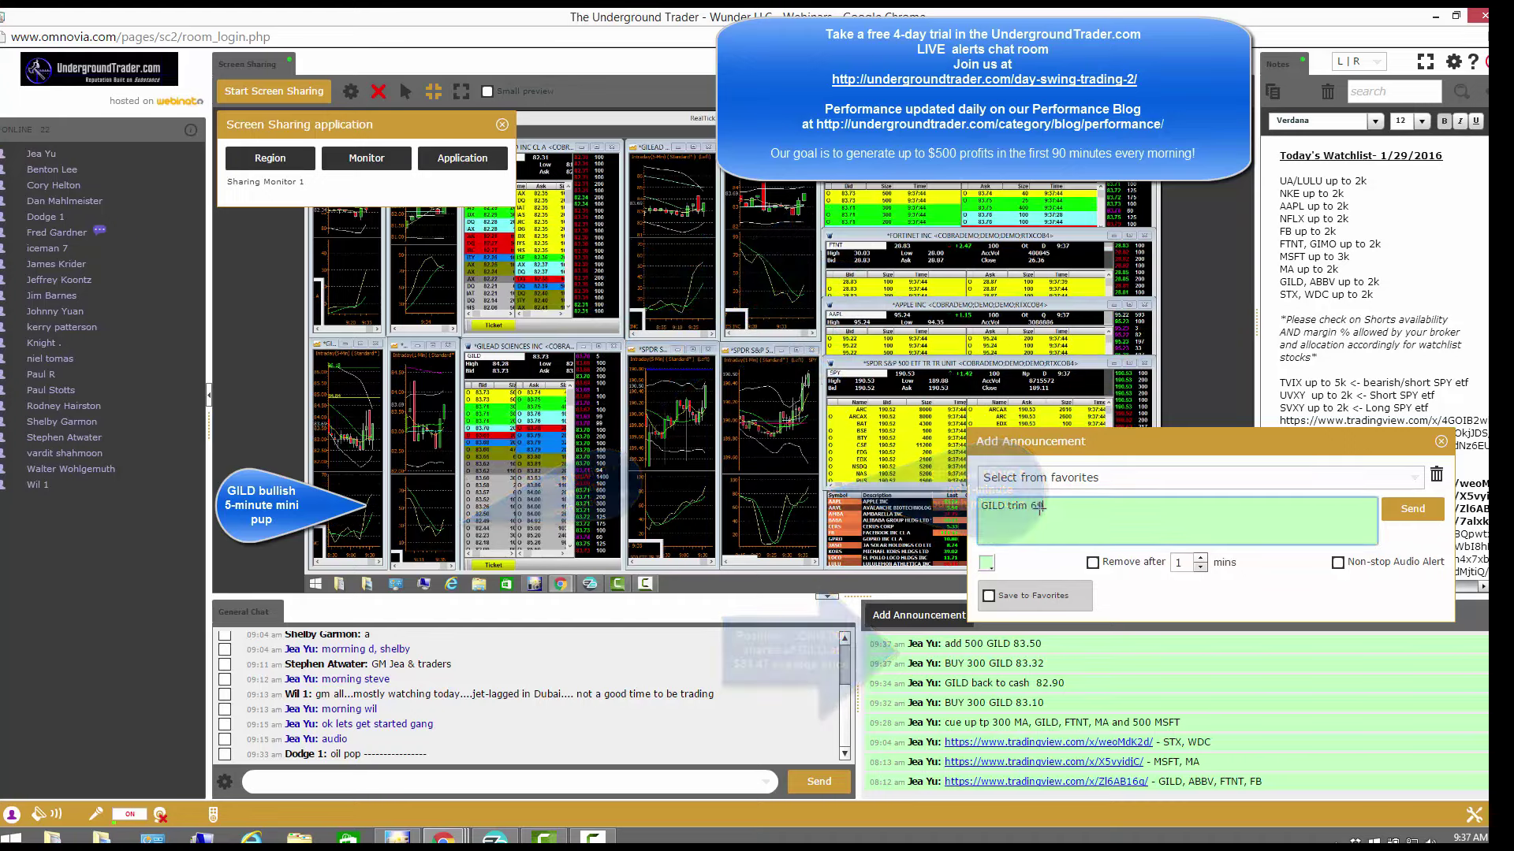
{"action": "type", "text": "00 83.99"}
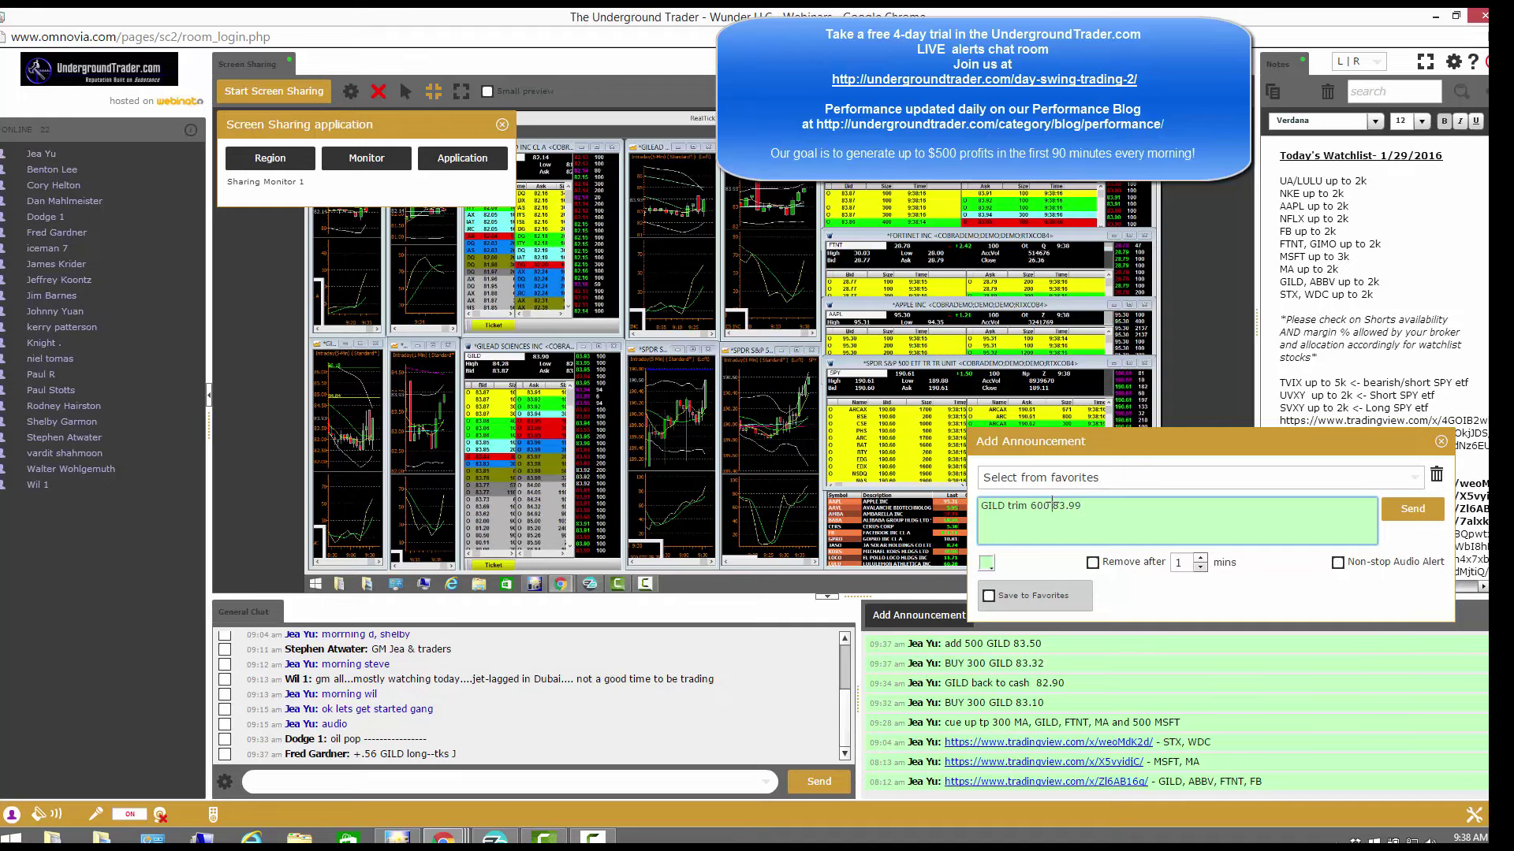
Step: Edit the draft to read 'GILD trim 600 at 84' and post it
{"action": "key", "text": "Left"}
{"action": "key", "text": "Left"}
{"action": "key", "text": "Left"}
{"action": "type", "text": "at"}
{"action": "left_click_drag", "start_coordinate": [1071, 510], "coordinate": [1134, 505]}
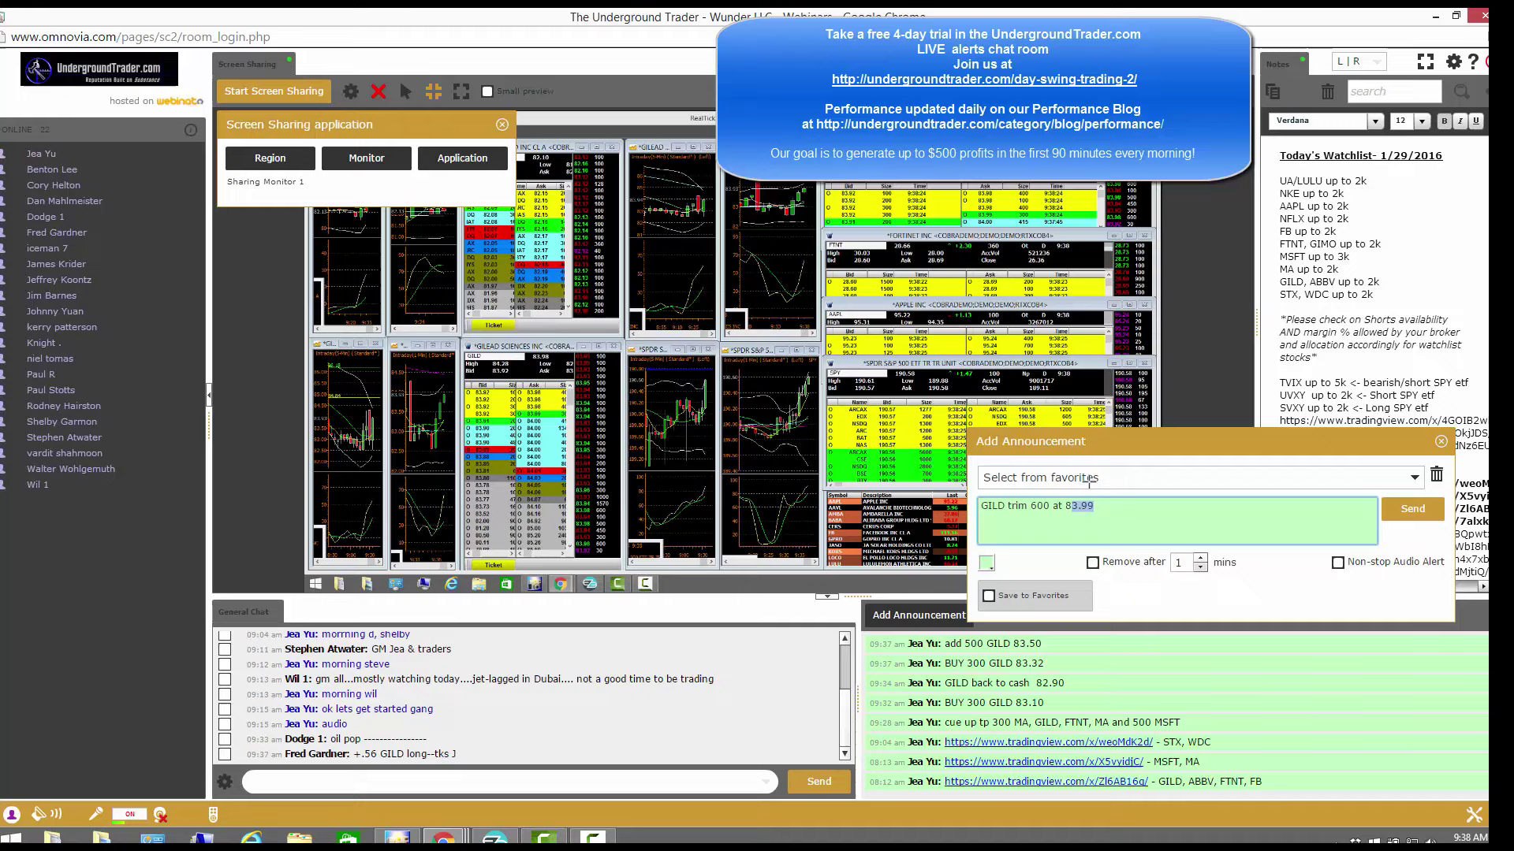
{"action": "type", "text": "3."}
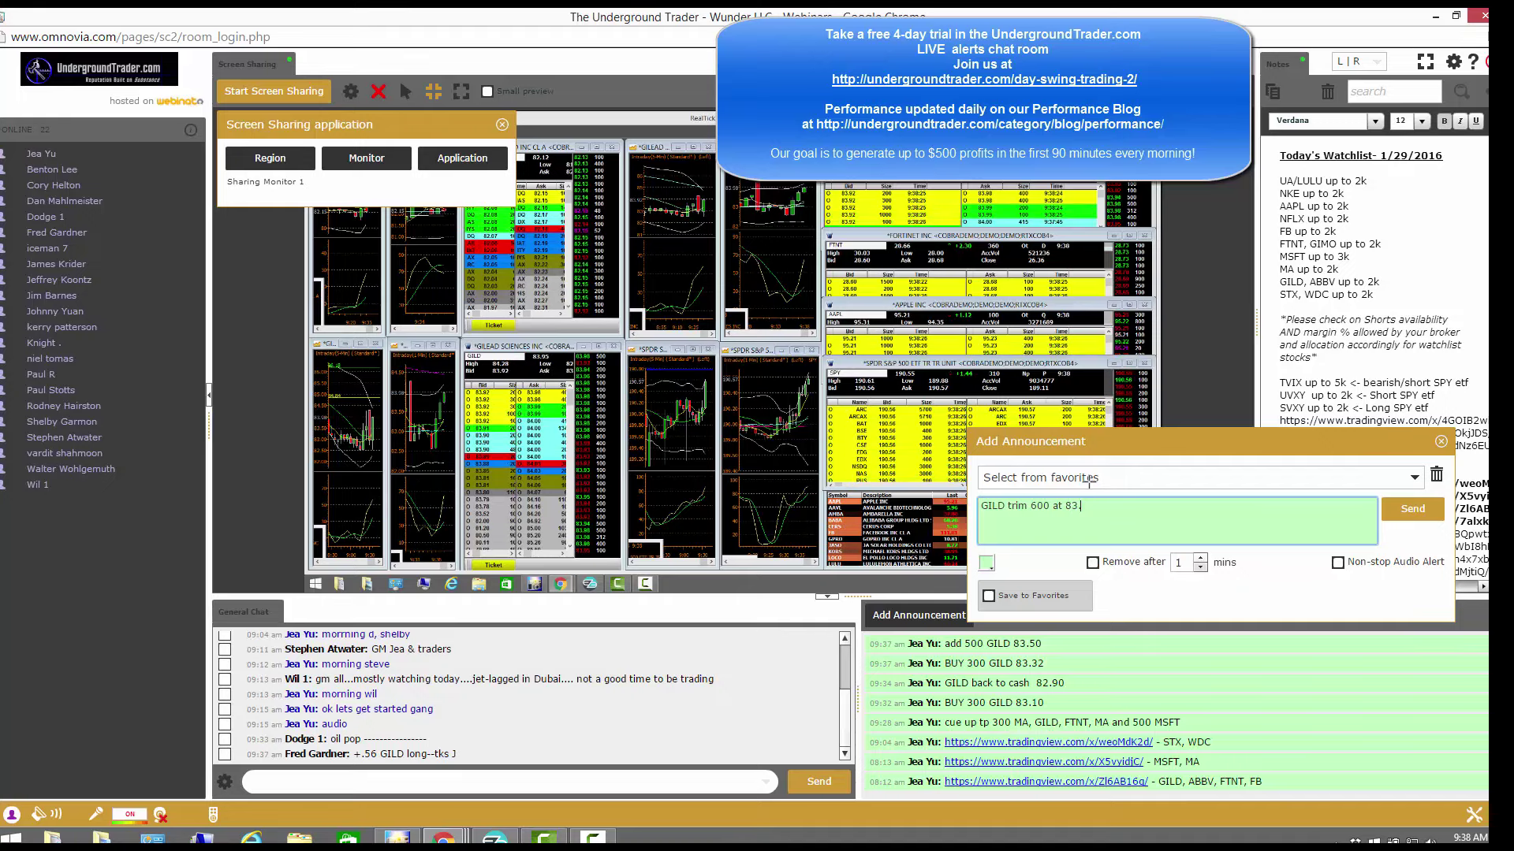
{"action": "type", "text": "9"}
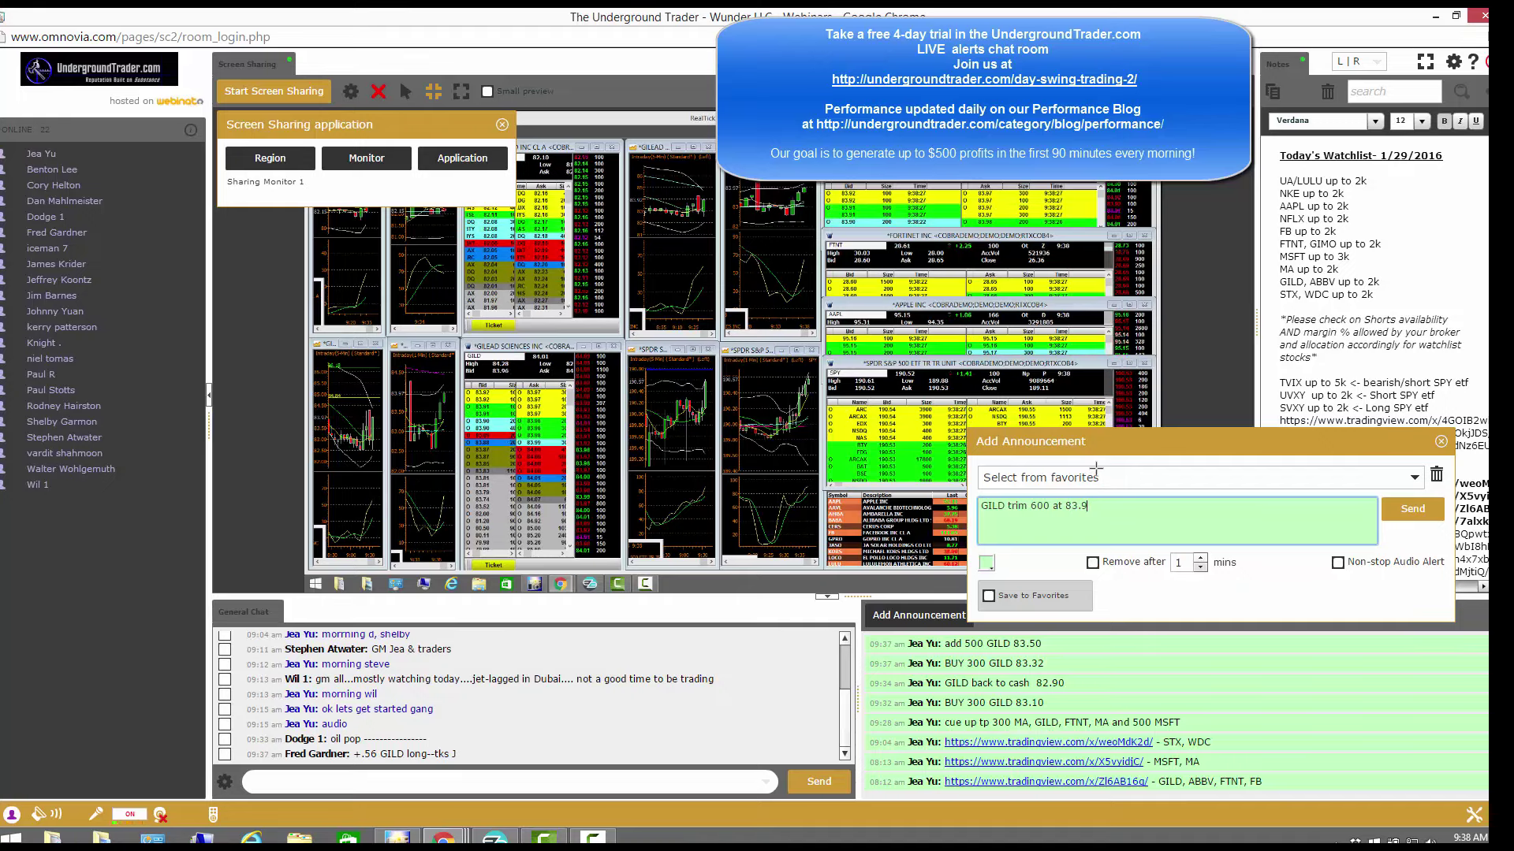
{"action": "key", "text": "BackSpace"}
{"action": "key", "text": "BackSpace"}
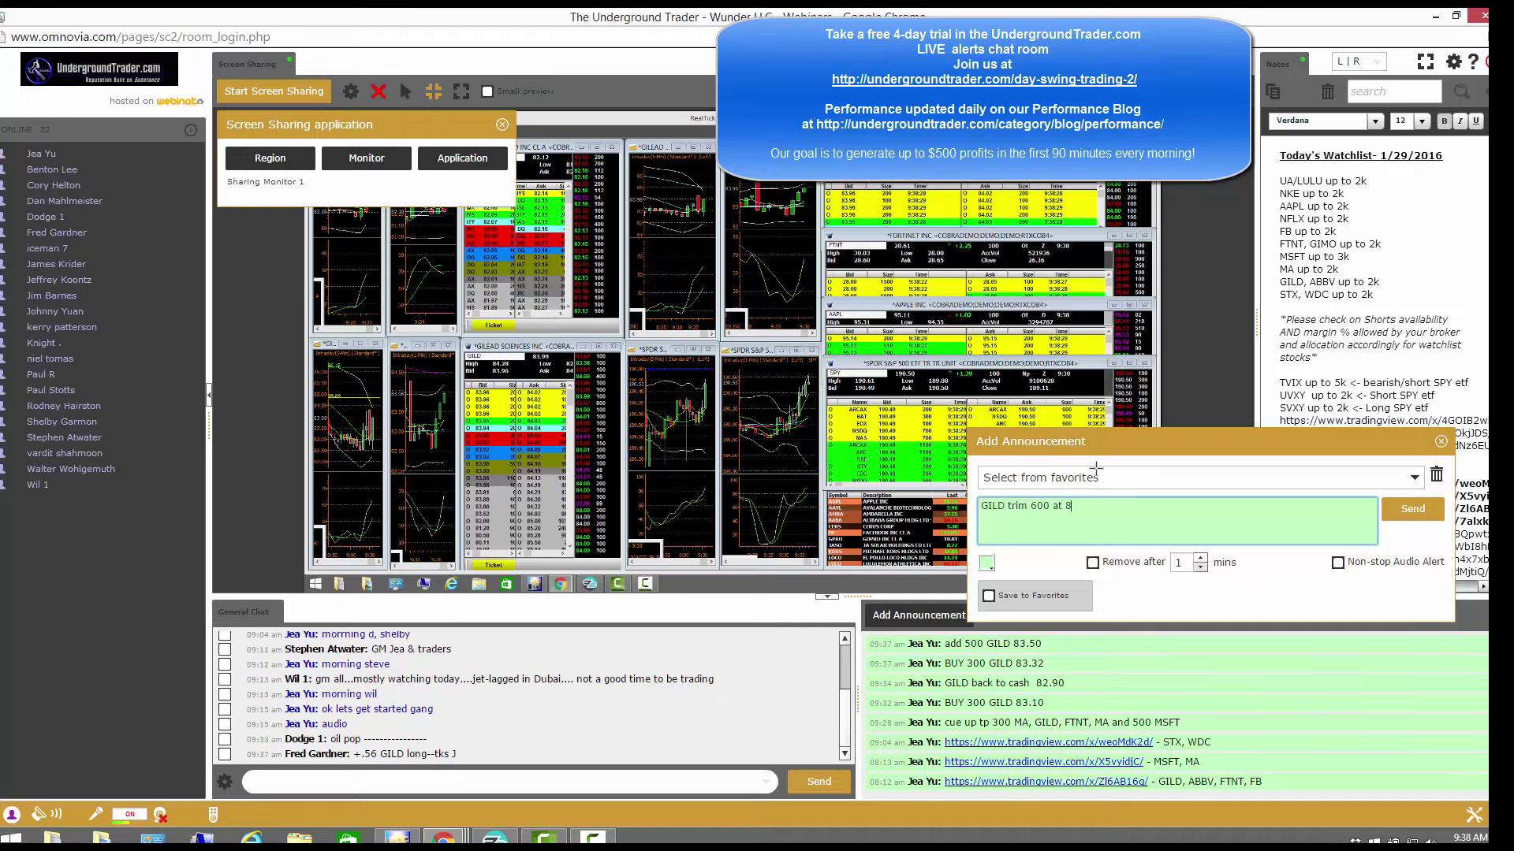
{"action": "key", "text": "BackSpace"}
{"action": "type", "text": "4"}
{"action": "left_click", "coordinate": [1407, 509]}
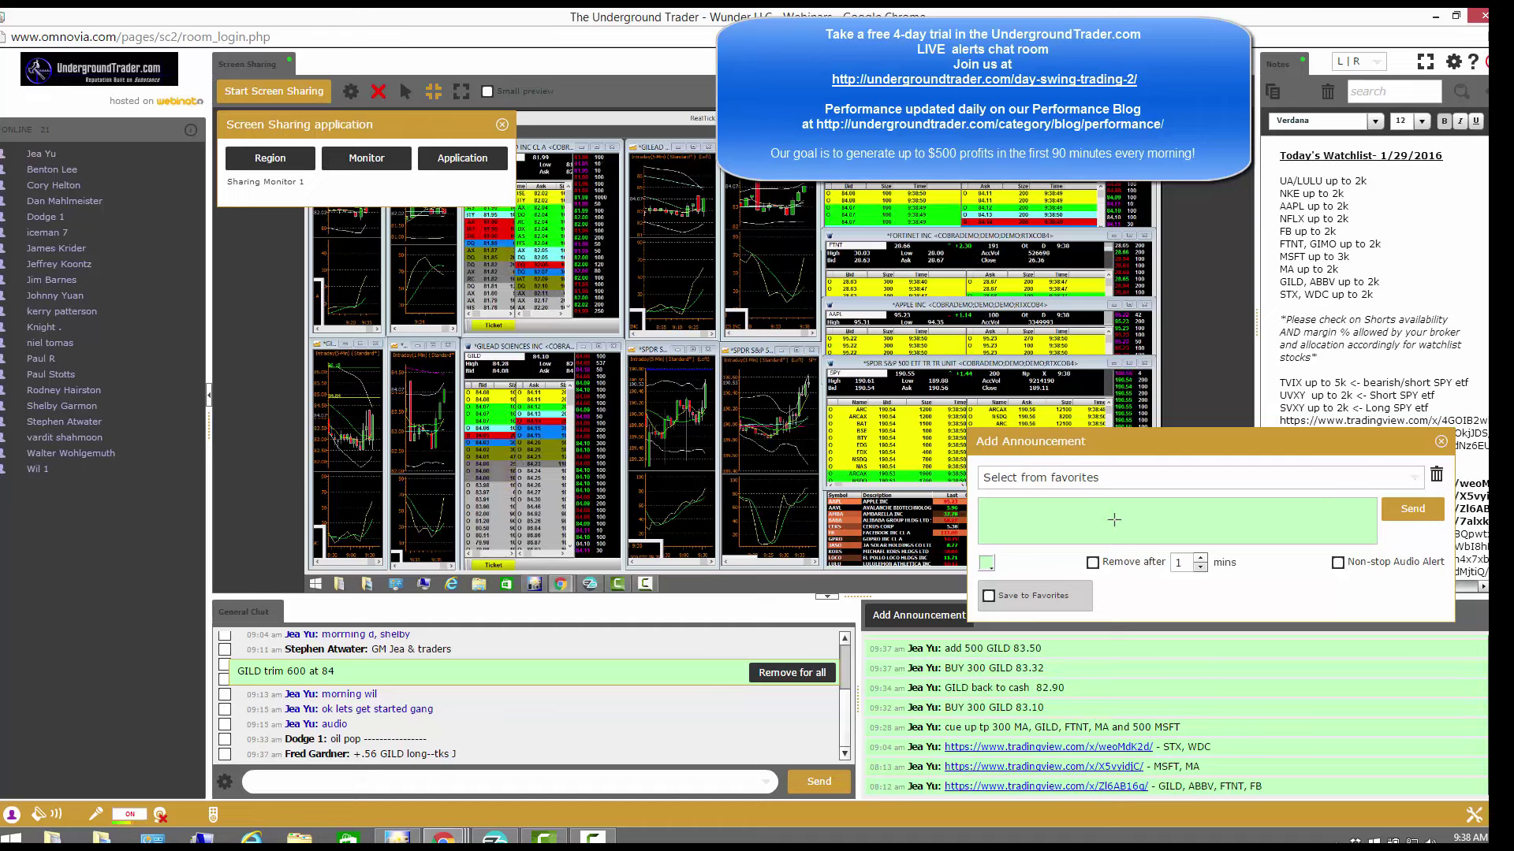
Step: Post the announcement 'GILD trim out 100 more 84.18'
{"action": "left_click", "coordinate": [1113, 519]}
{"action": "type", "text": "GILD trim out 10"}
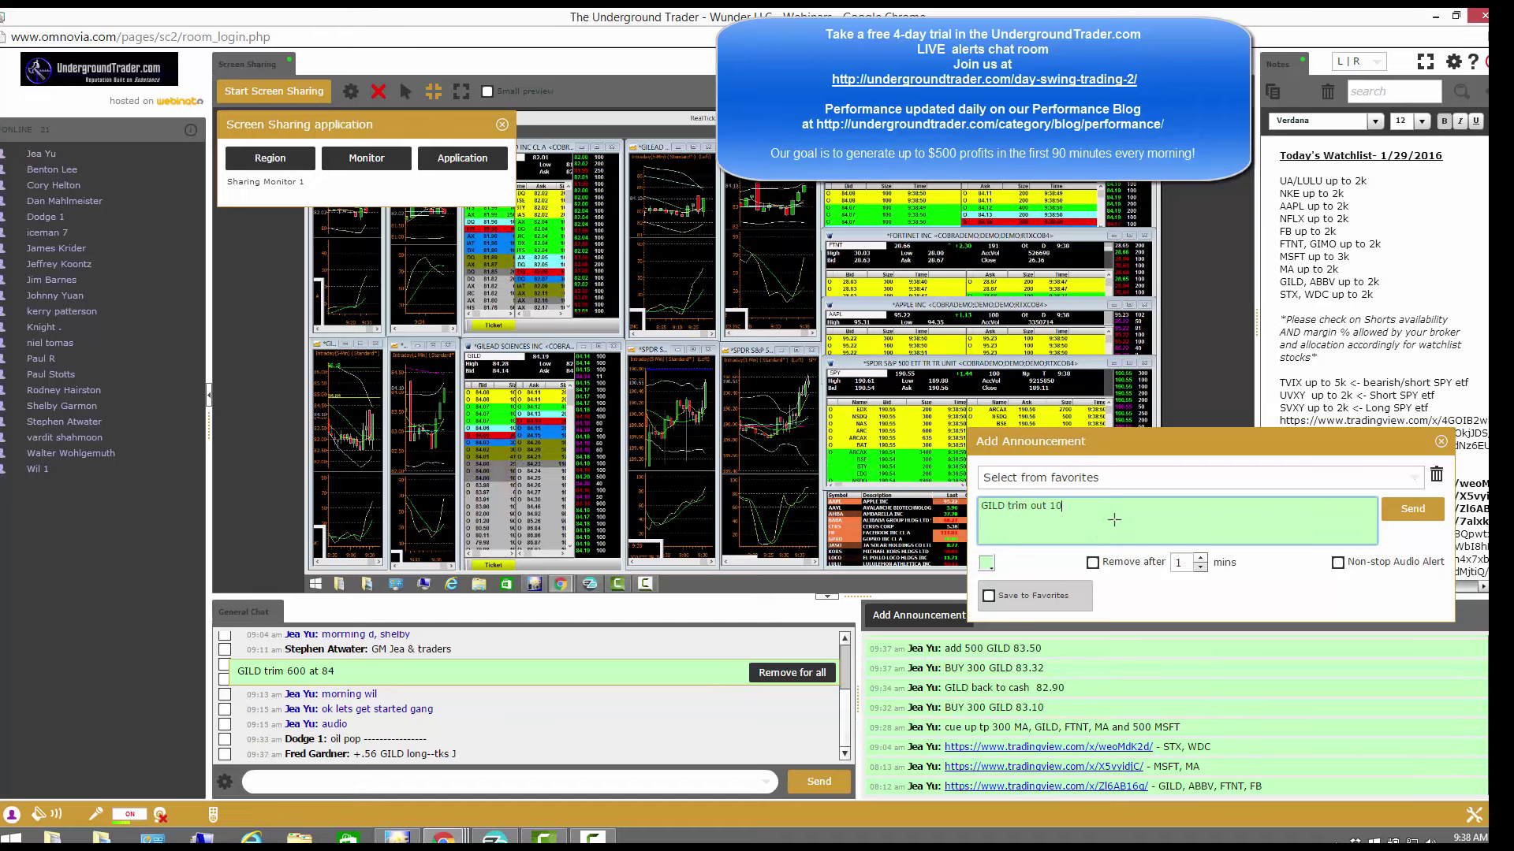
{"action": "type", "text": "0 more 84"}
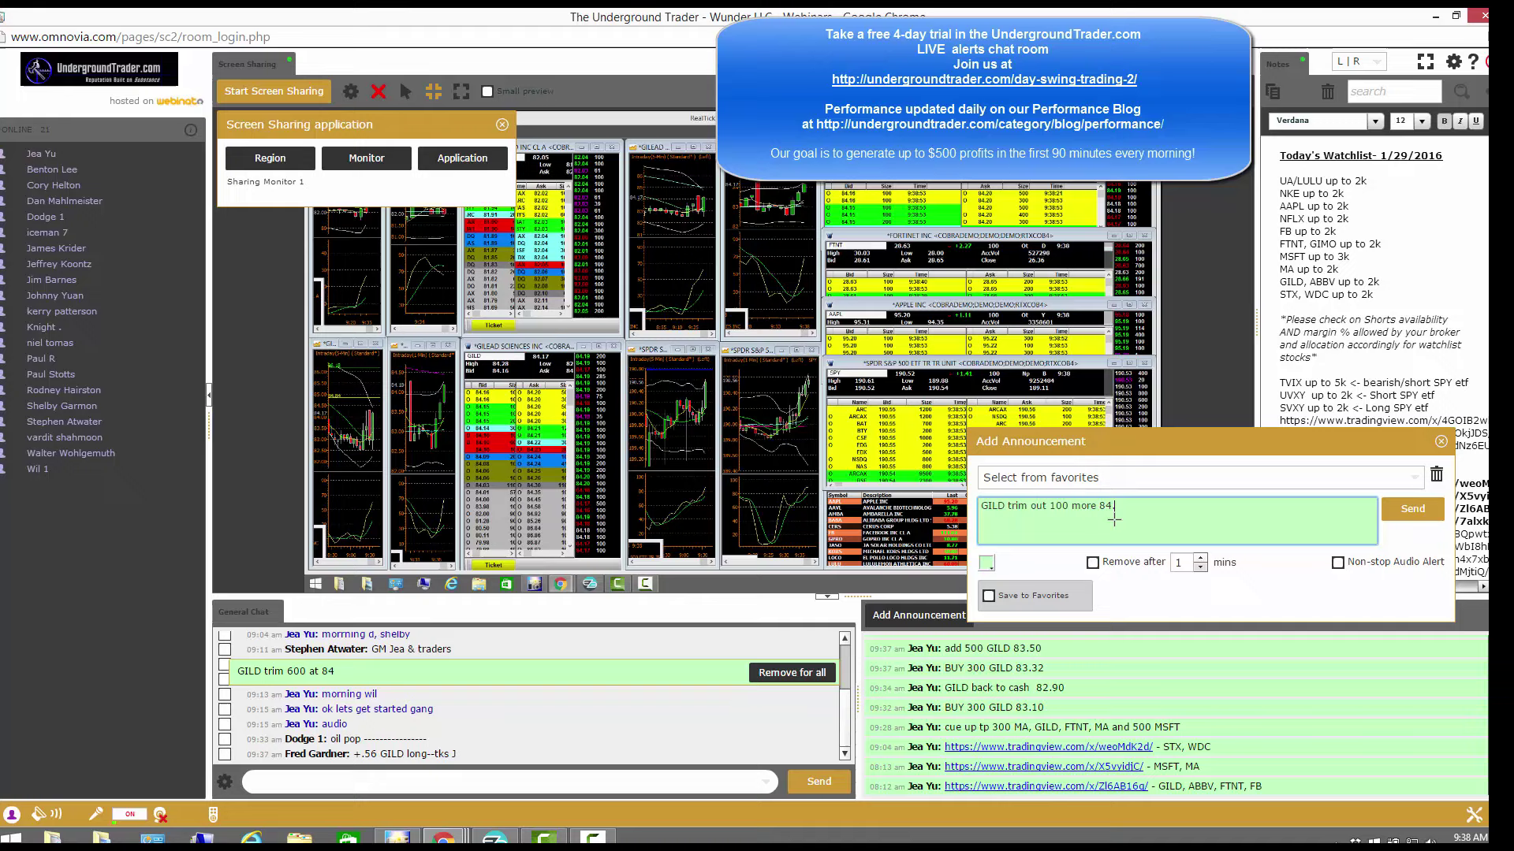
{"action": "type", "text": ".18"}
{"action": "key", "text": "Return"}
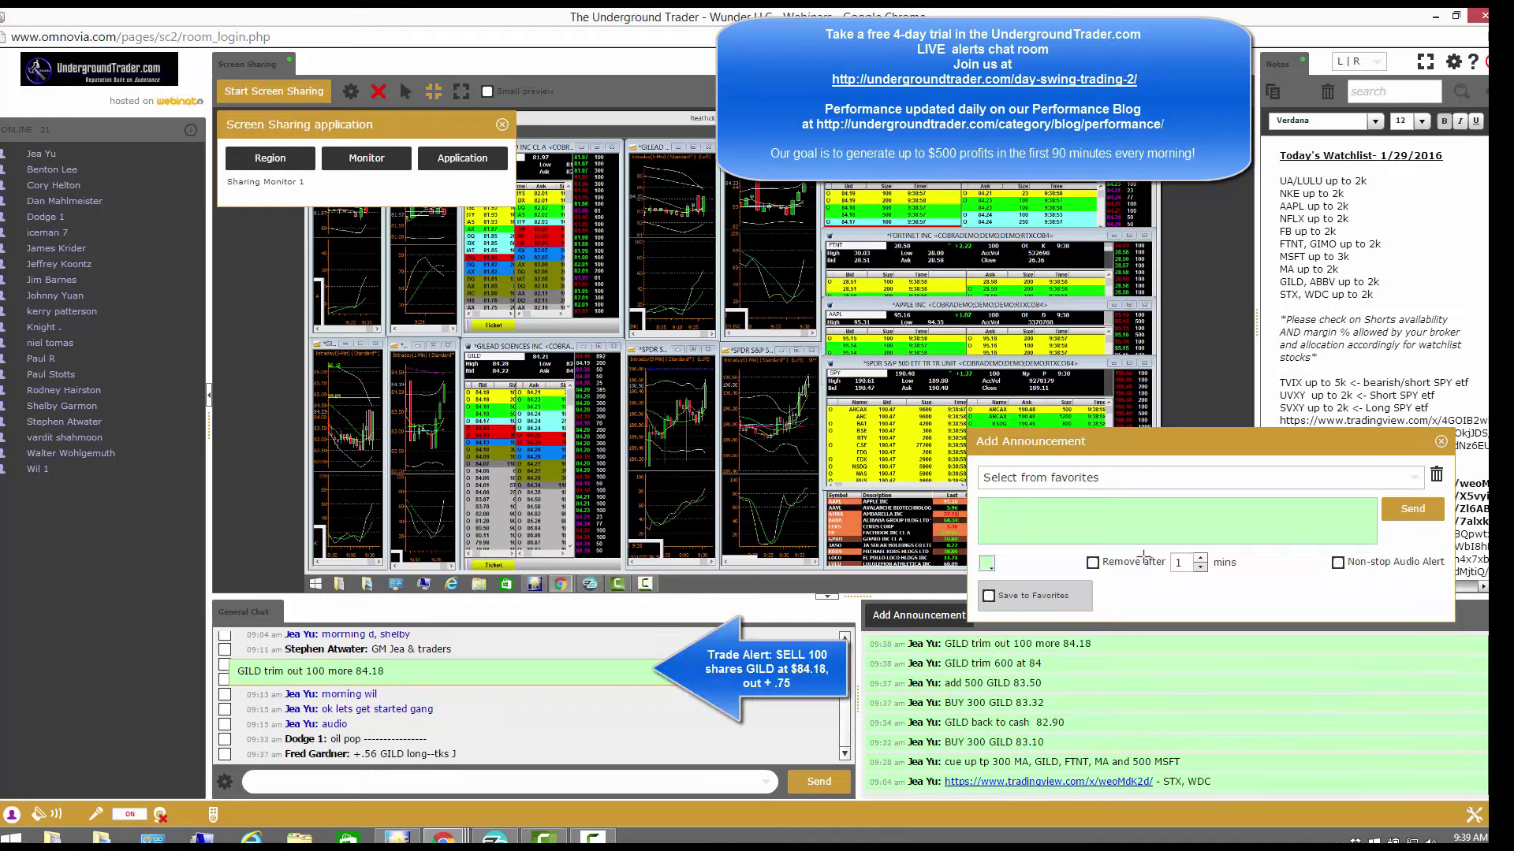
Step: Post the announcement 'GILD LOCK OUT 84.35'
{"action": "left_click", "coordinate": [1079, 518]}
{"action": "type", "text": "GILD LOCK OUT 8"}
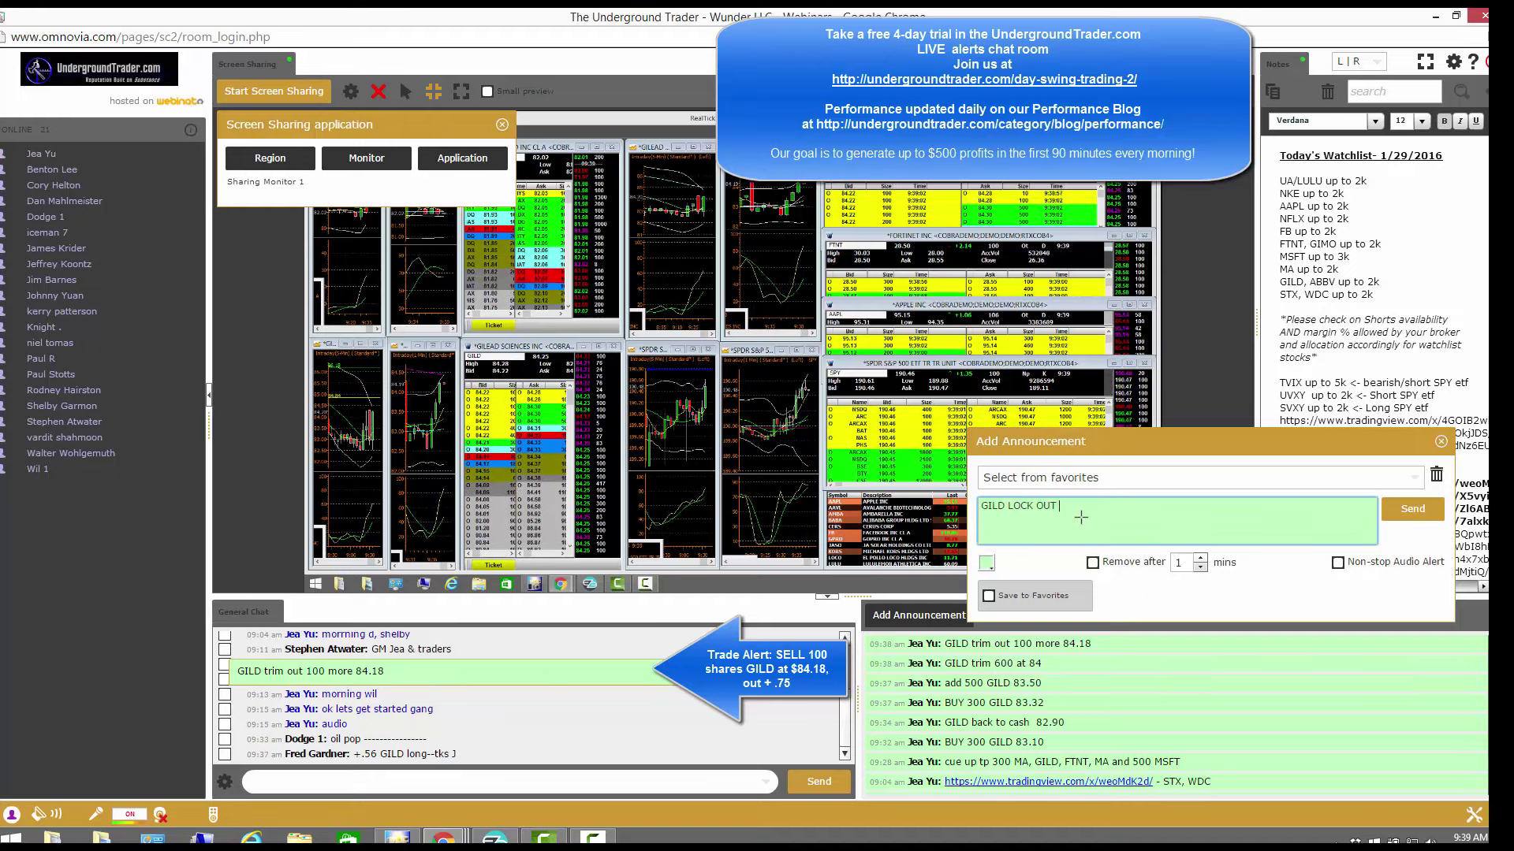
{"action": "type", "text": "4.35"}
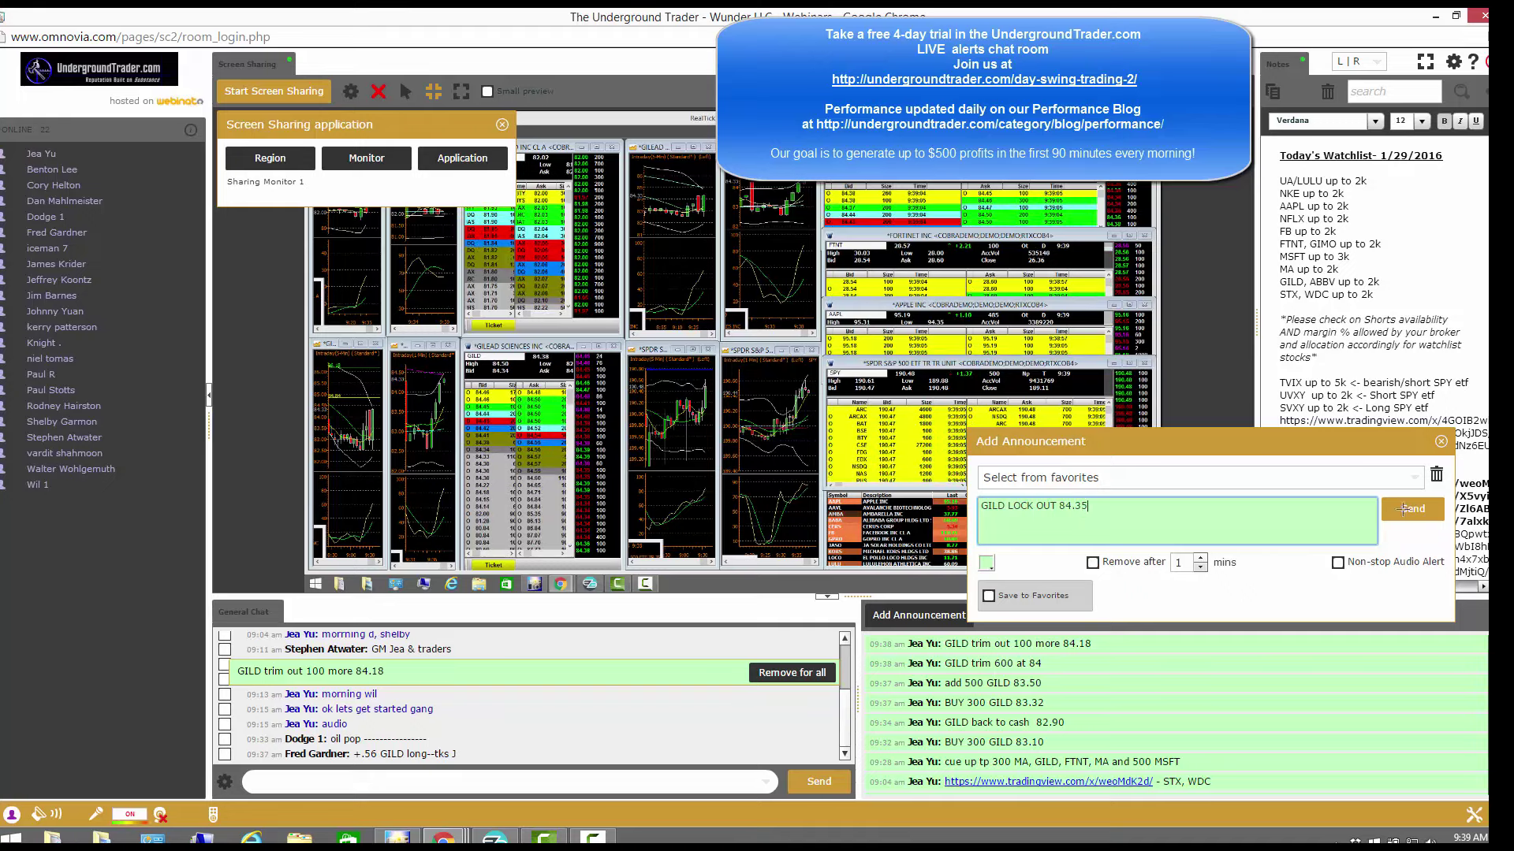
{"action": "left_click", "coordinate": [1411, 507]}
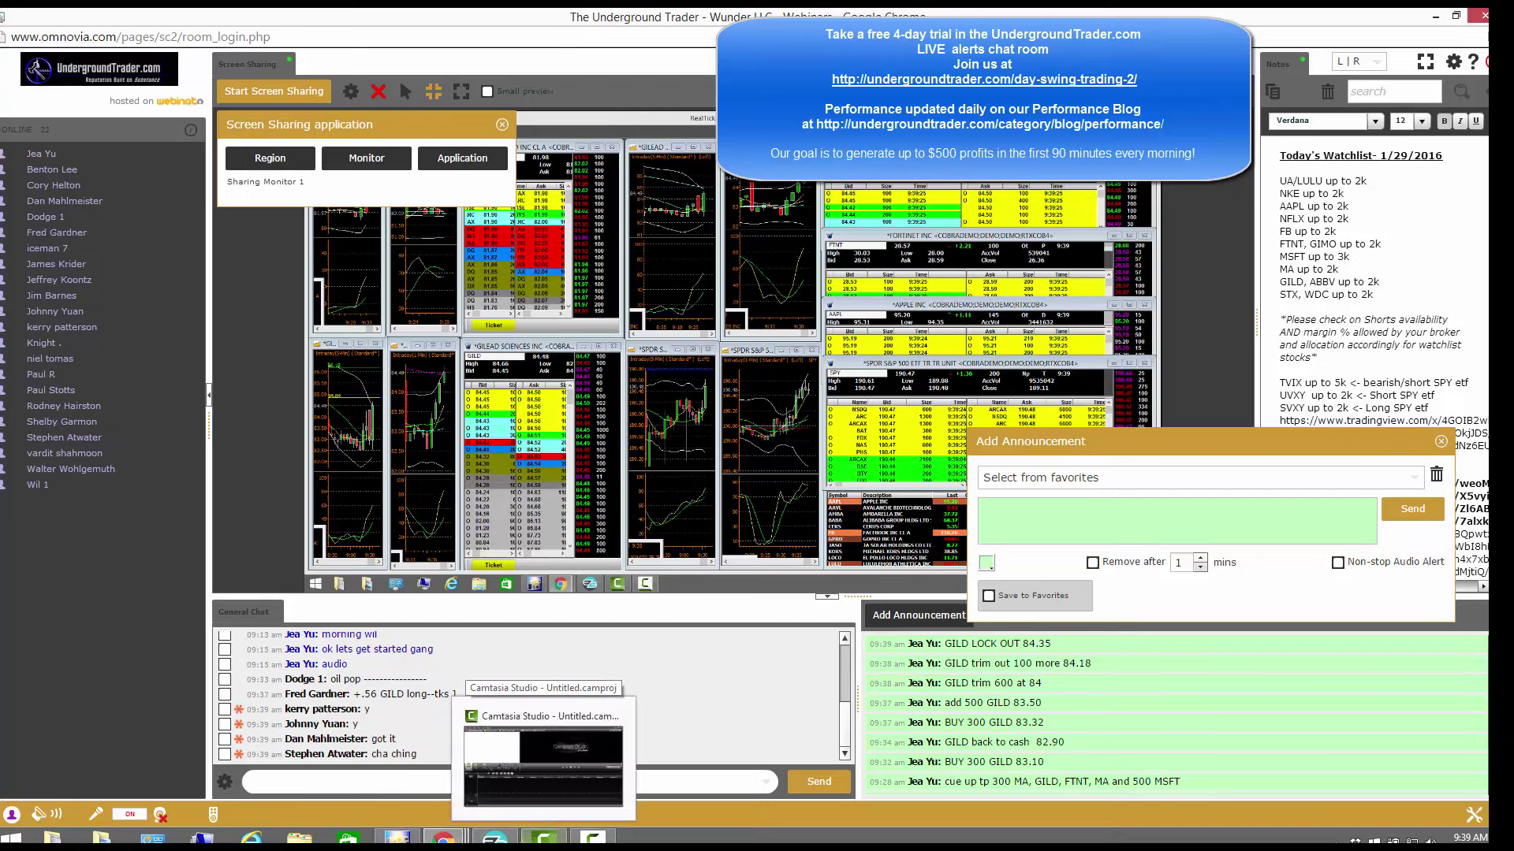
{"action": "mouse_move", "coordinate": [442, 841]}
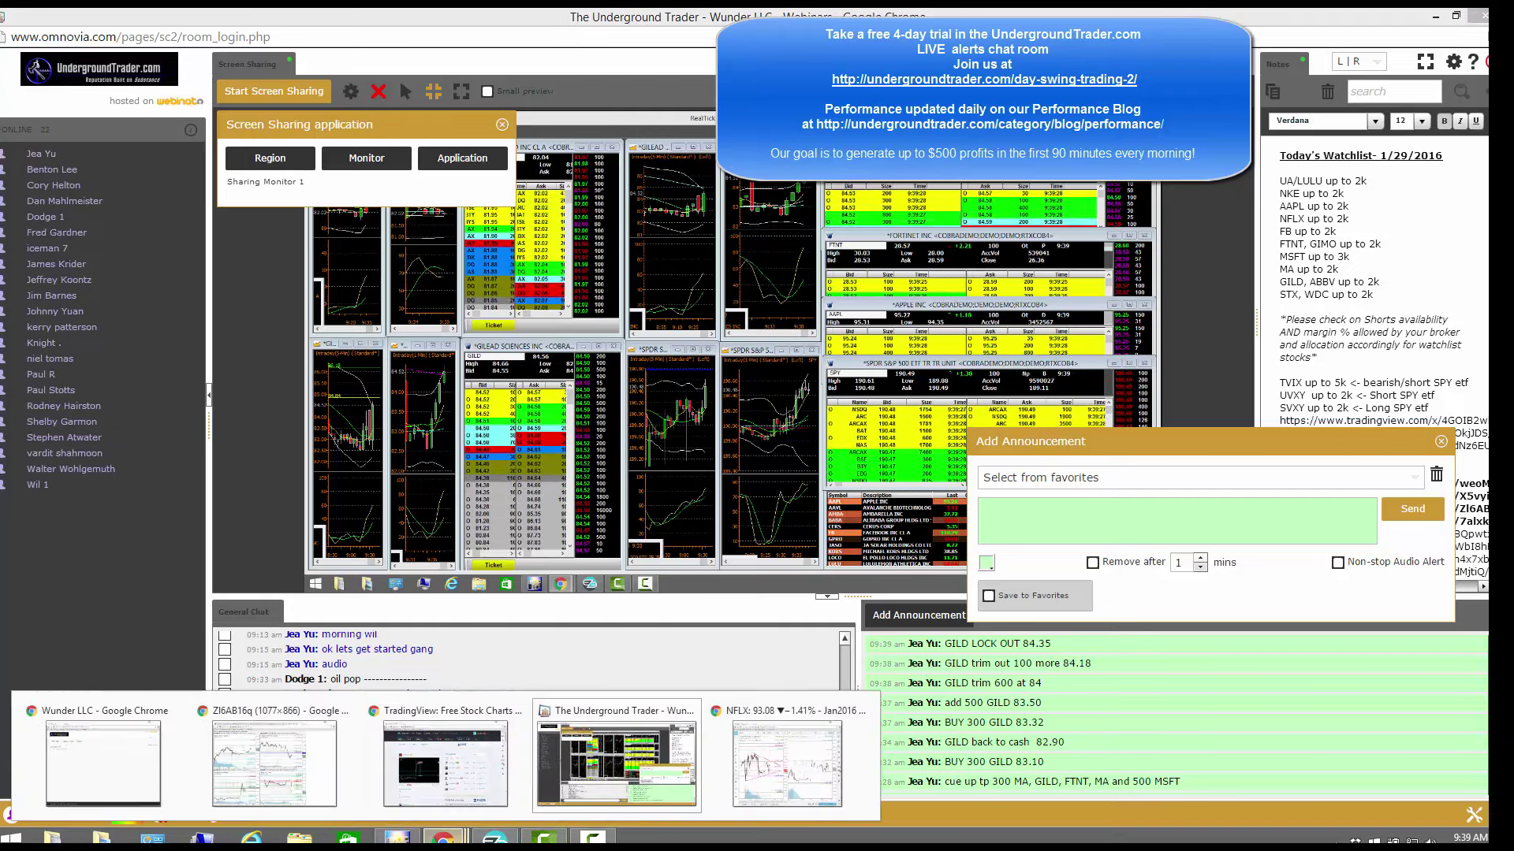
{"action": "left_click", "coordinate": [781, 767]}
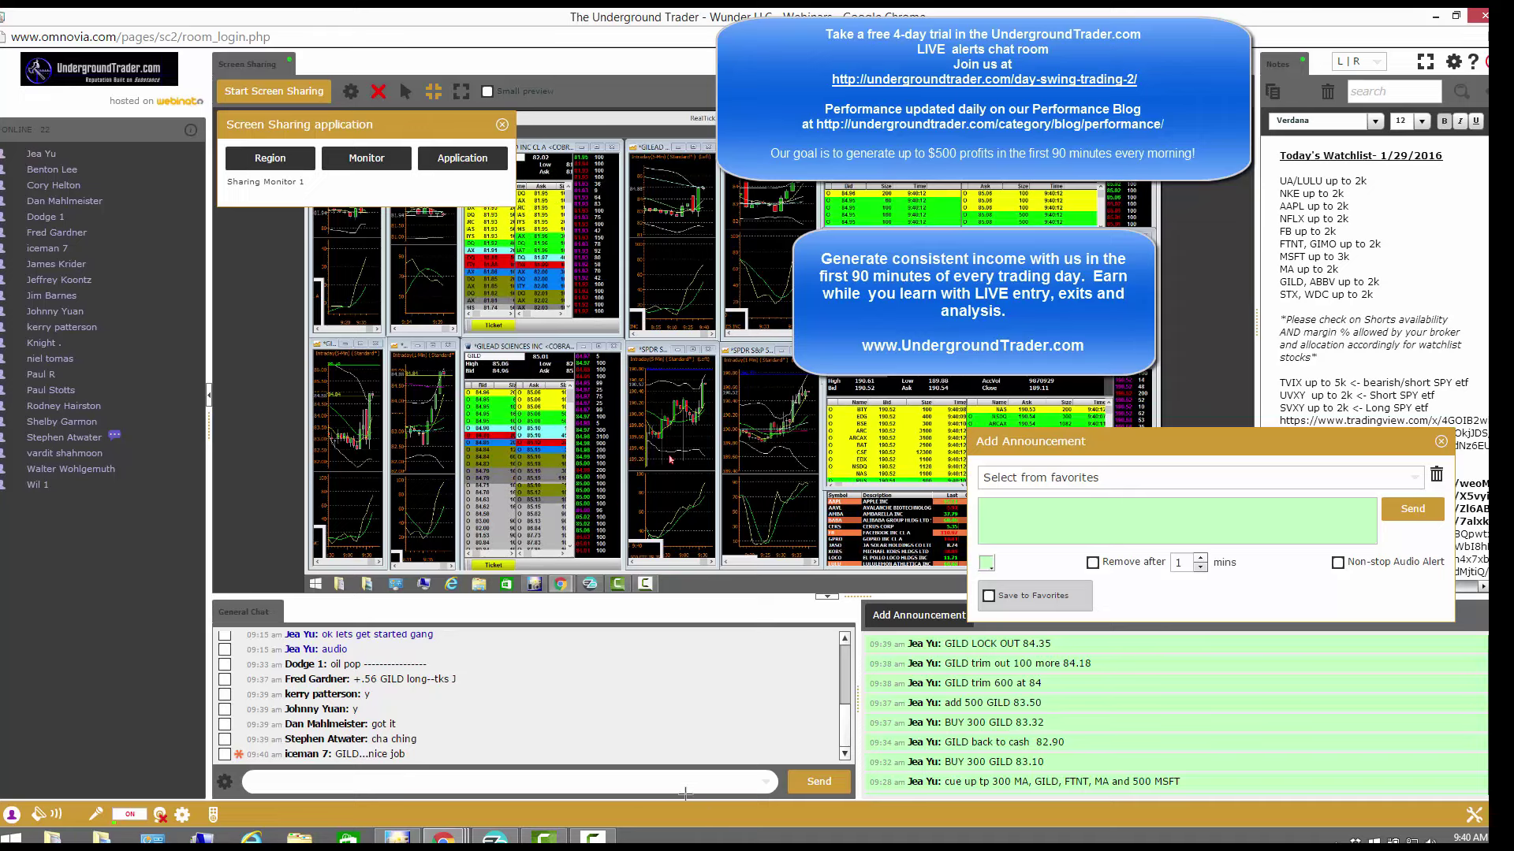
{"action": "left_click", "coordinate": [695, 782]}
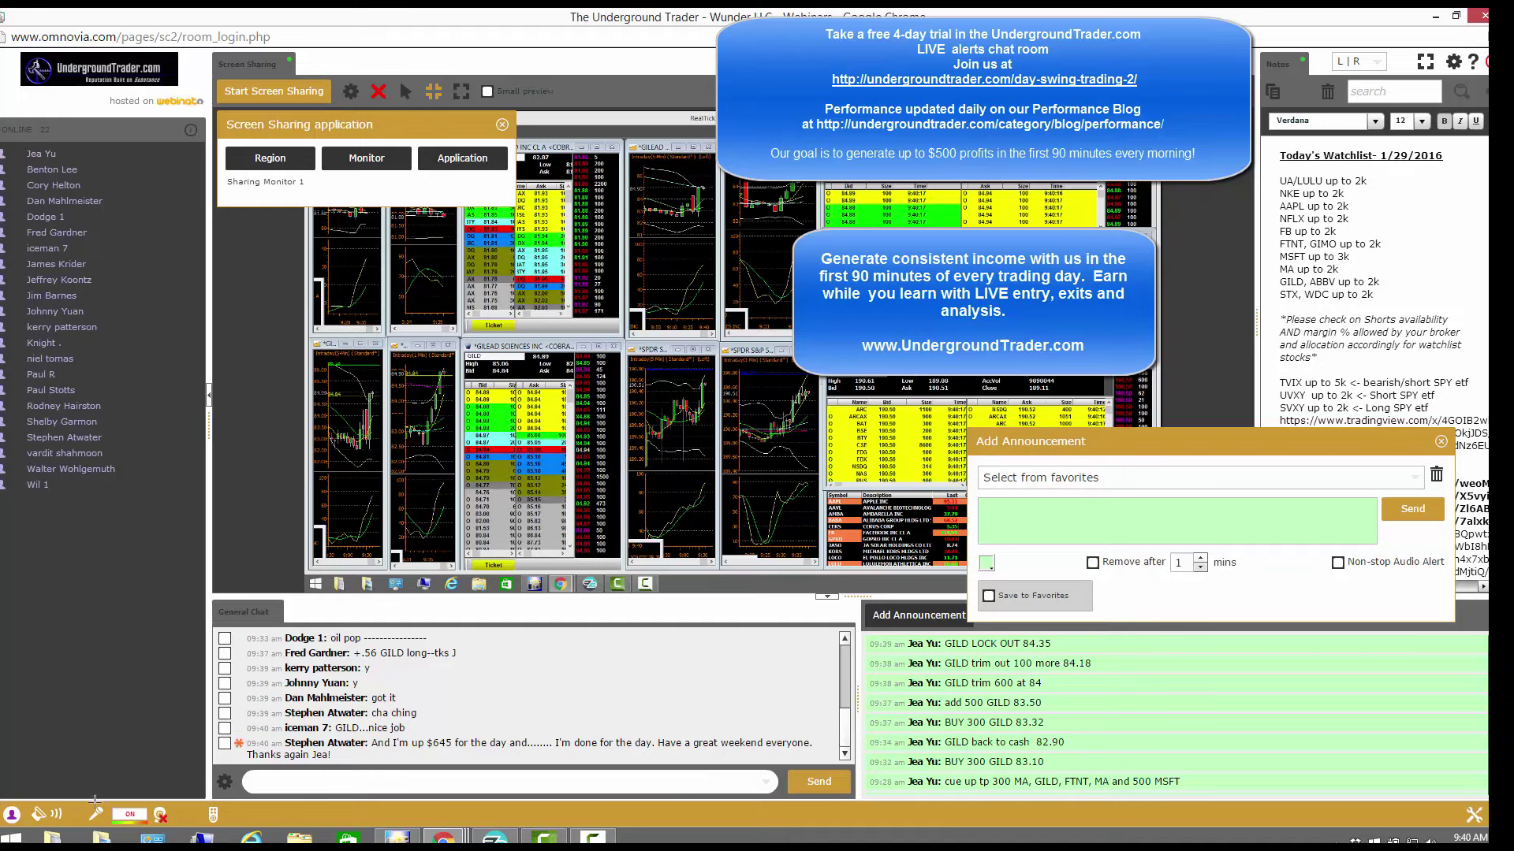
{"action": "mouse_move", "coordinate": [100, 813]}
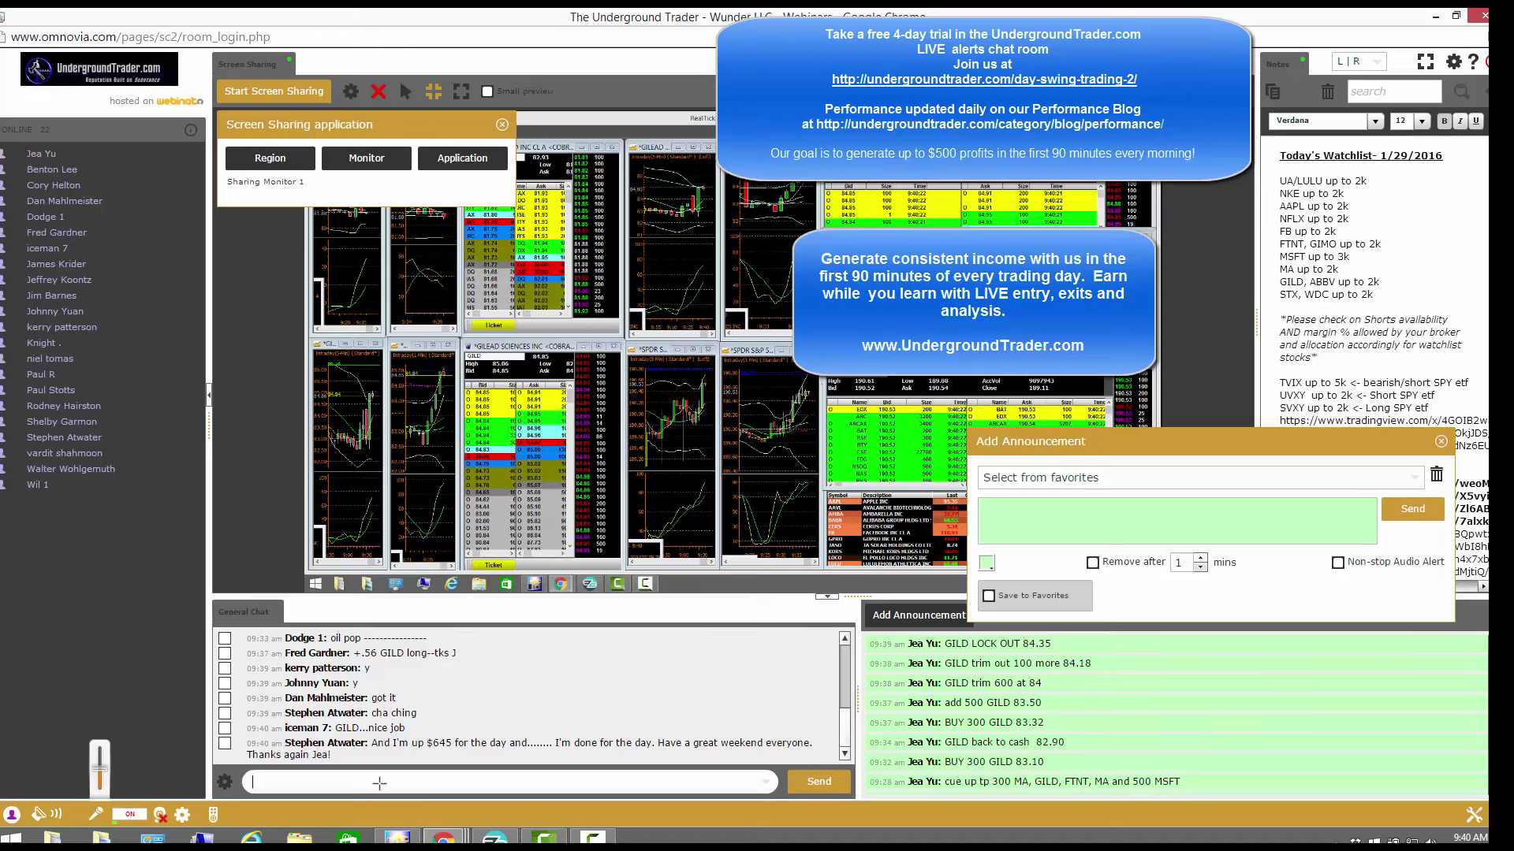
{"action": "type", "text": "beautifu"}
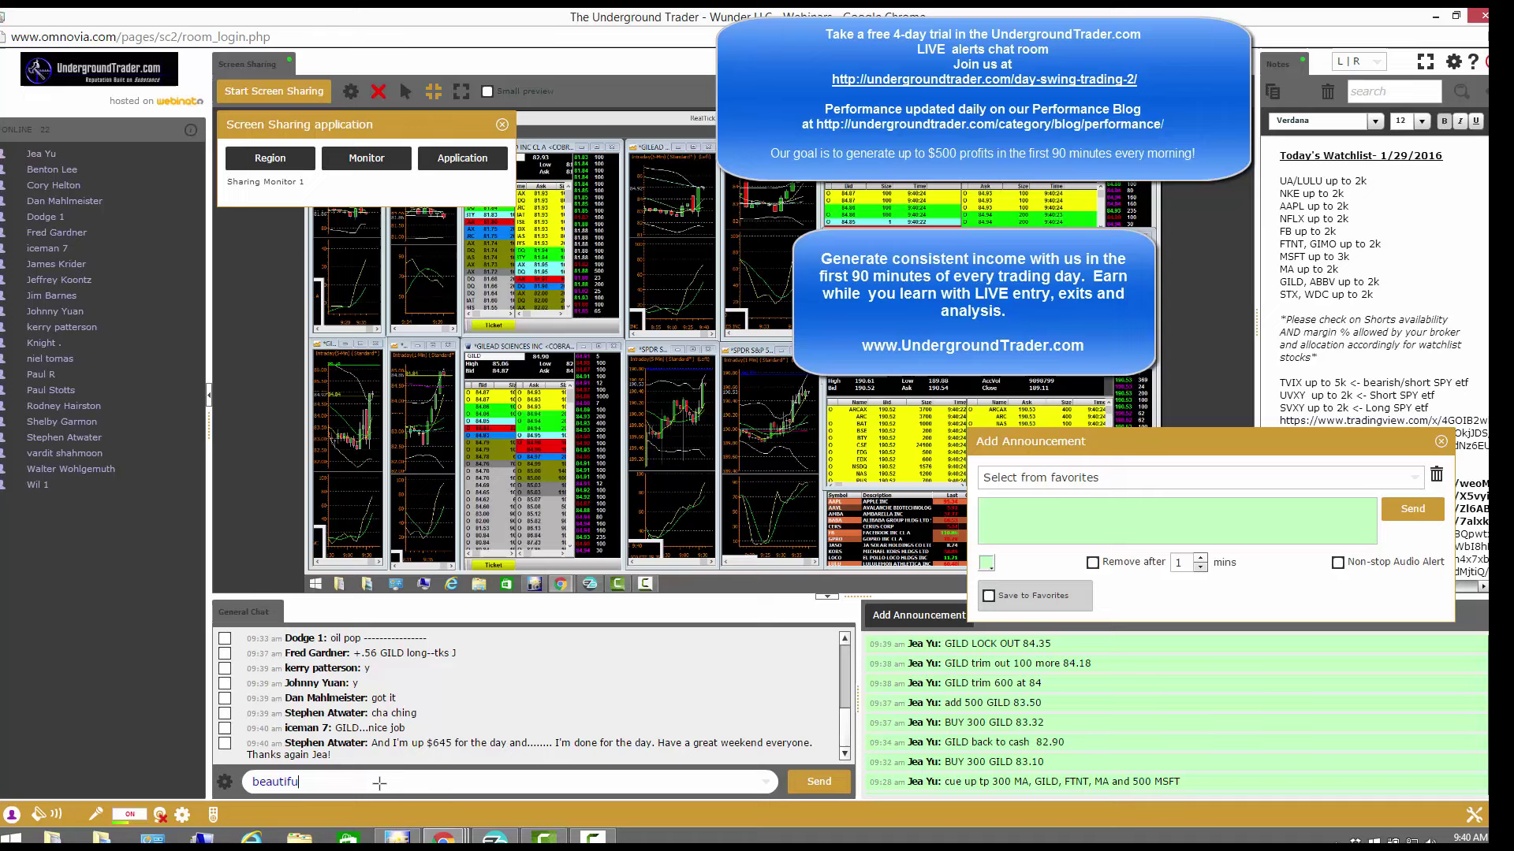
{"action": "type", "text": "l steve!"}
Step: Send the general chat messages 'beautiful steve!' and 'take care'
{"action": "key", "text": "Return"}
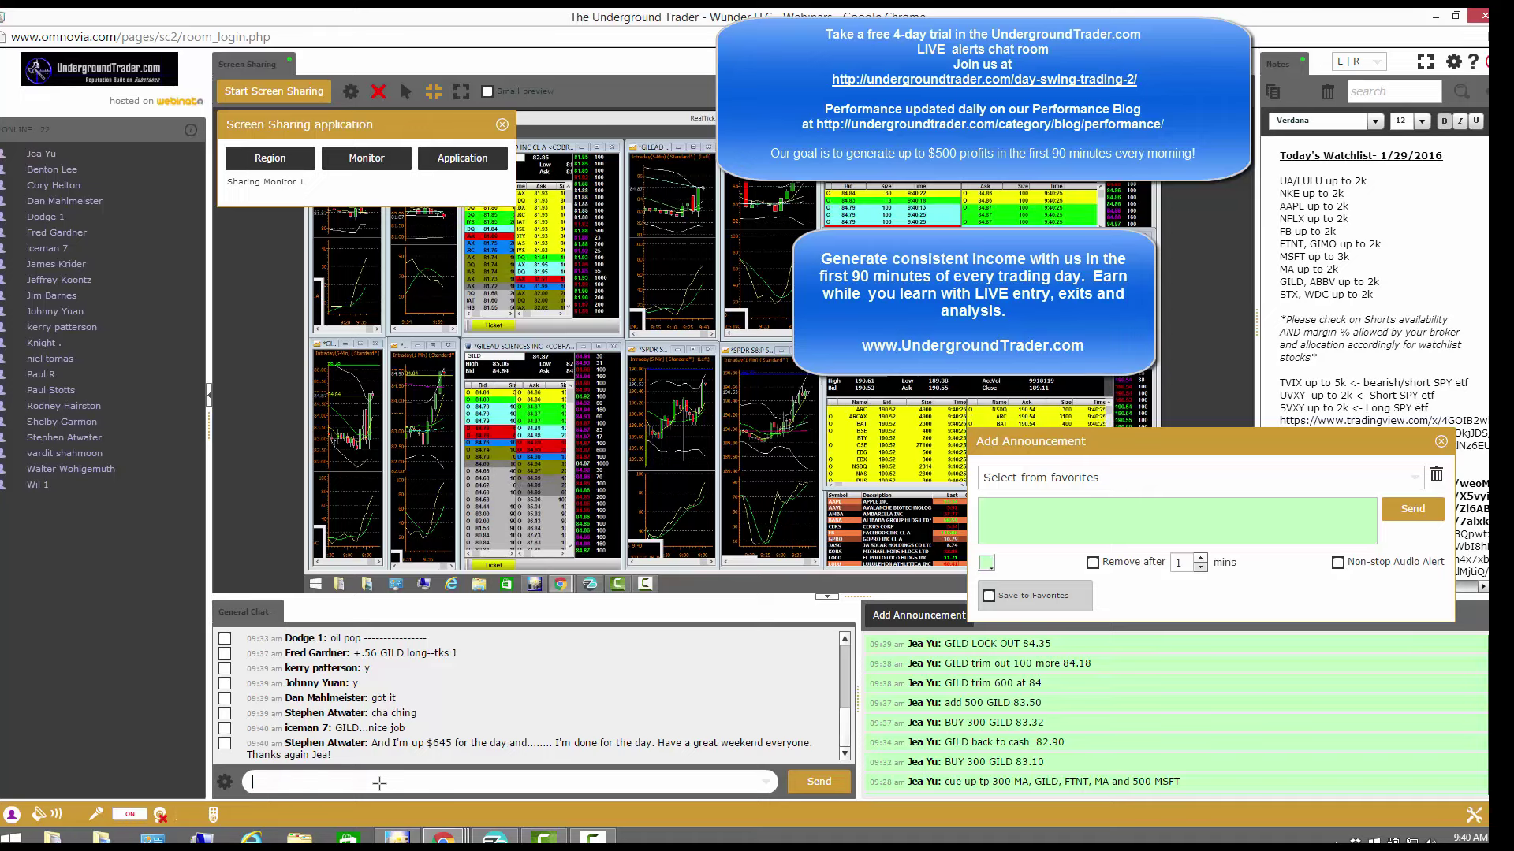
{"action": "type", "text": "take car"}
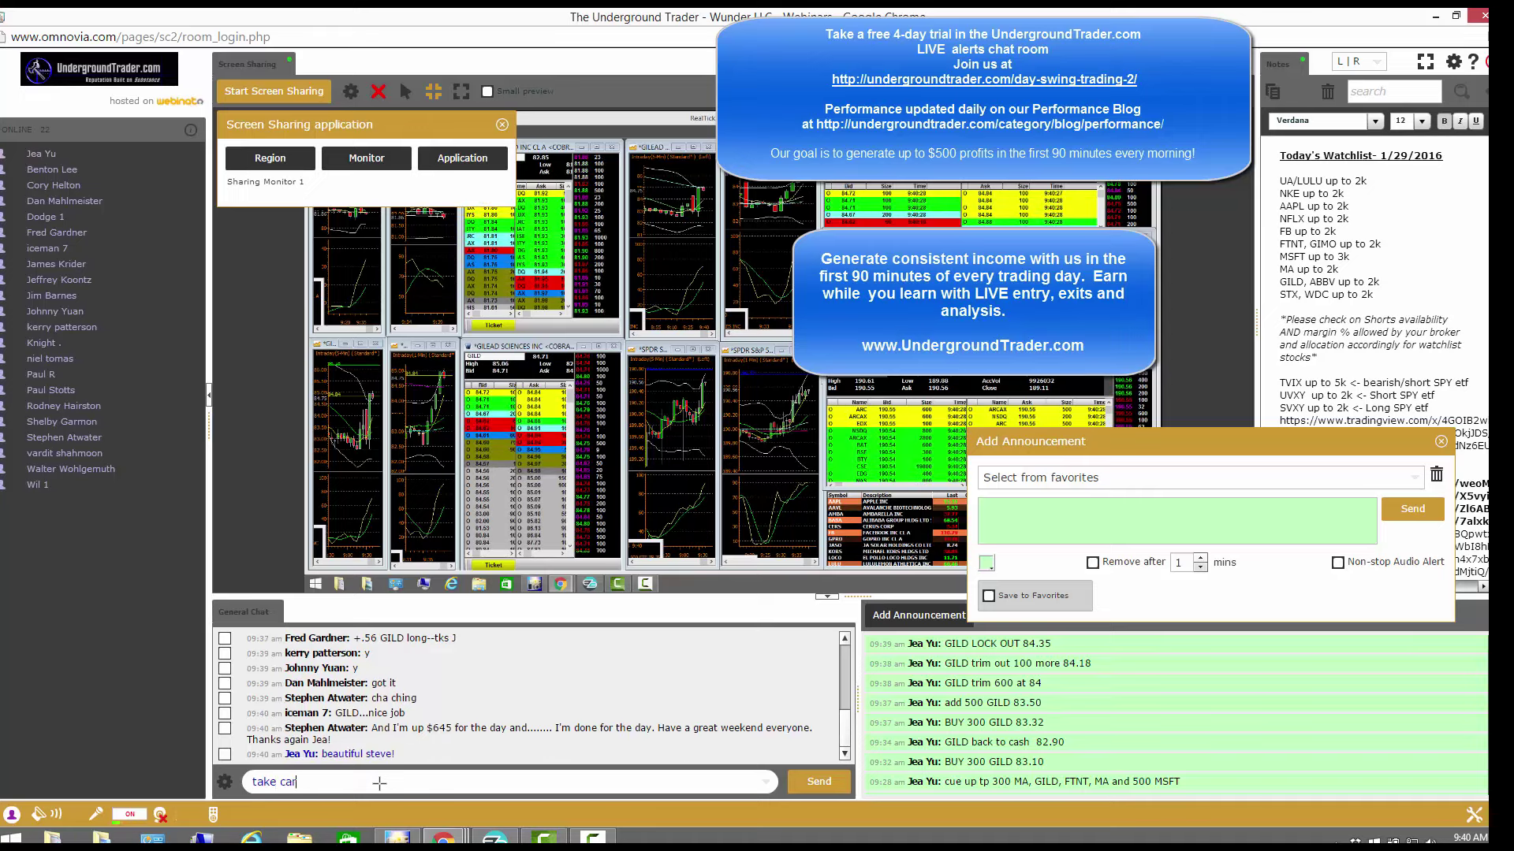
{"action": "type", "text": "e"}
{"action": "key", "text": "Return"}
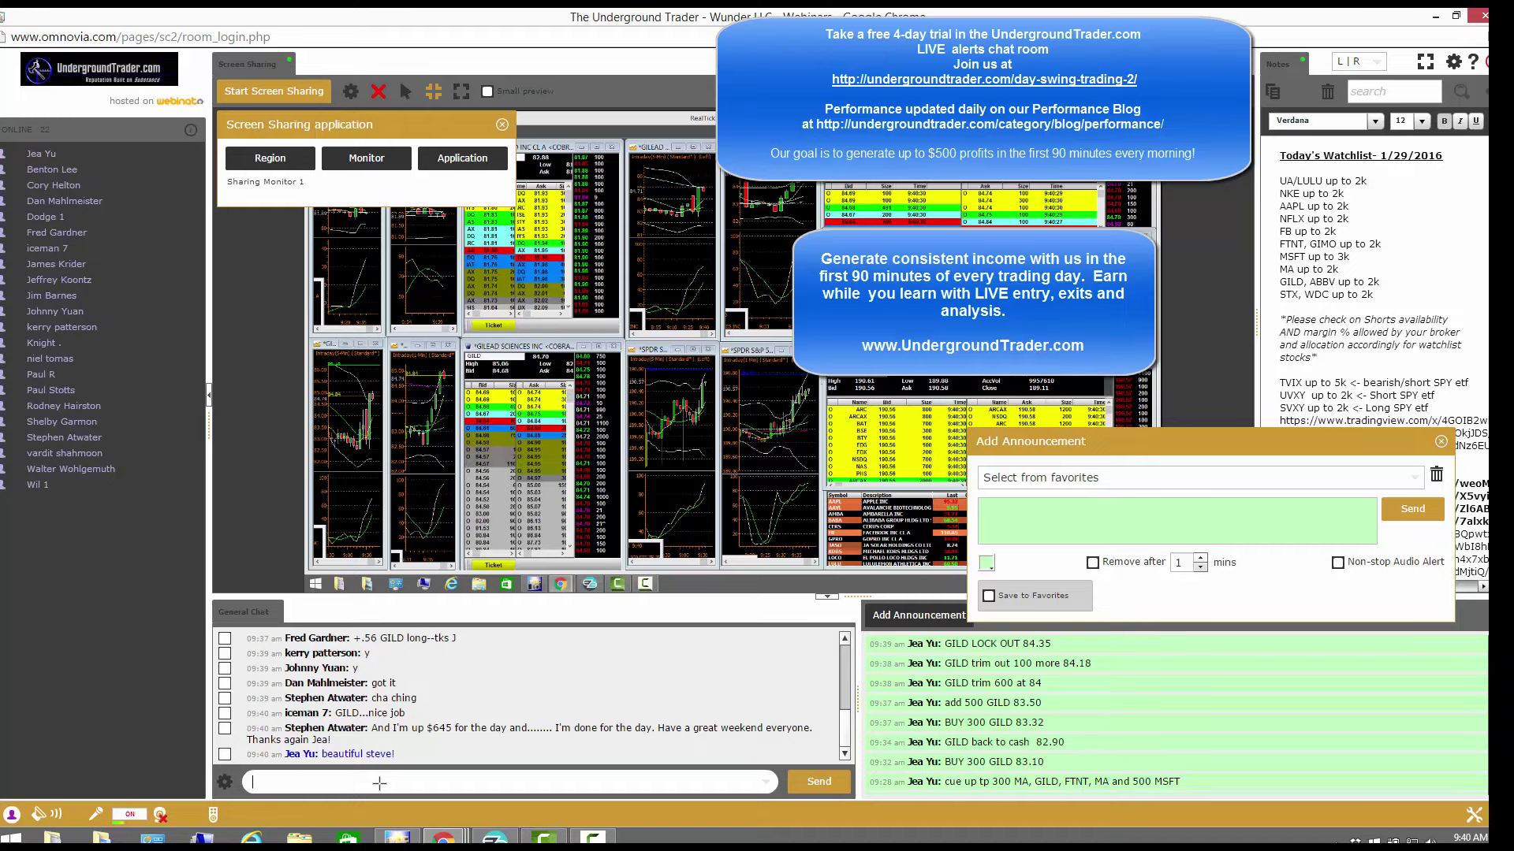